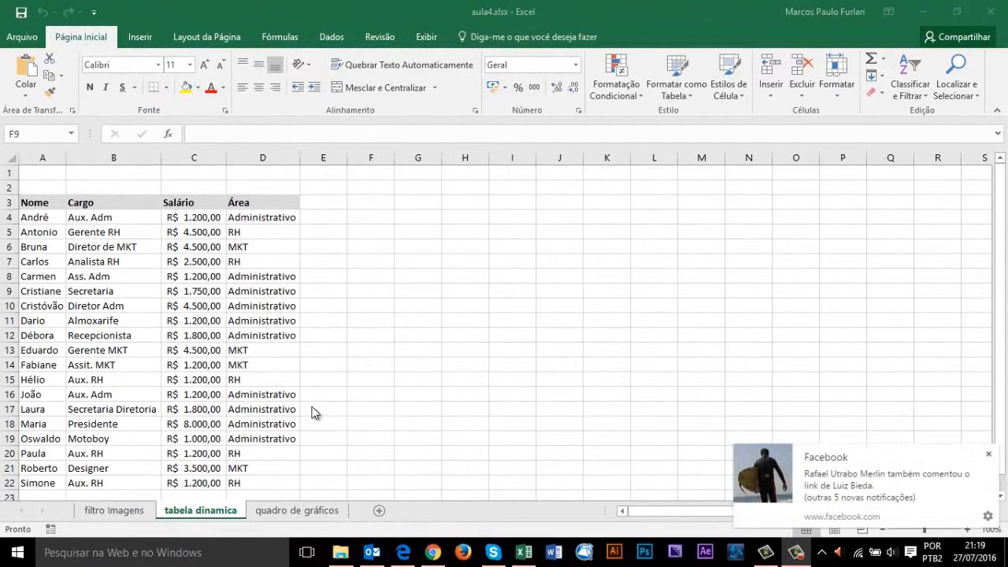
Create a pivot table from A3:D22 on a new worksheet, with Cargo as rows and the sum of Salário as values
left_click(989, 453)
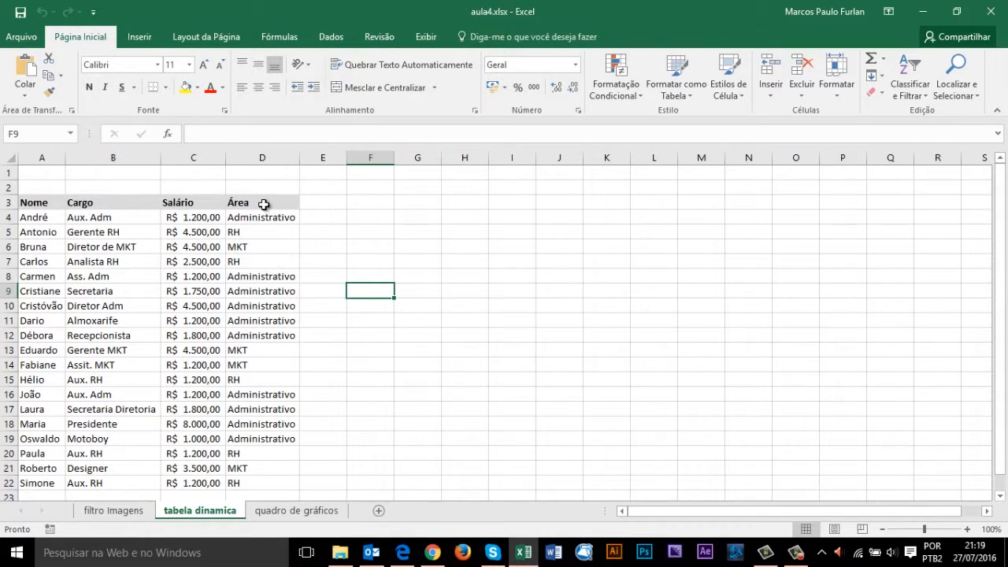
left_click_drag(40, 202, 265, 483)
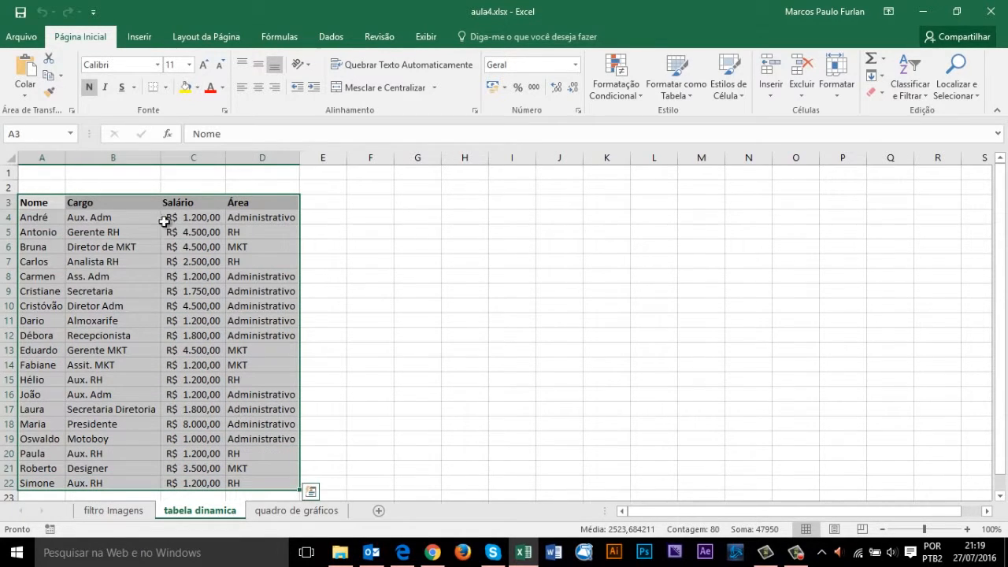
left_click(139, 36)
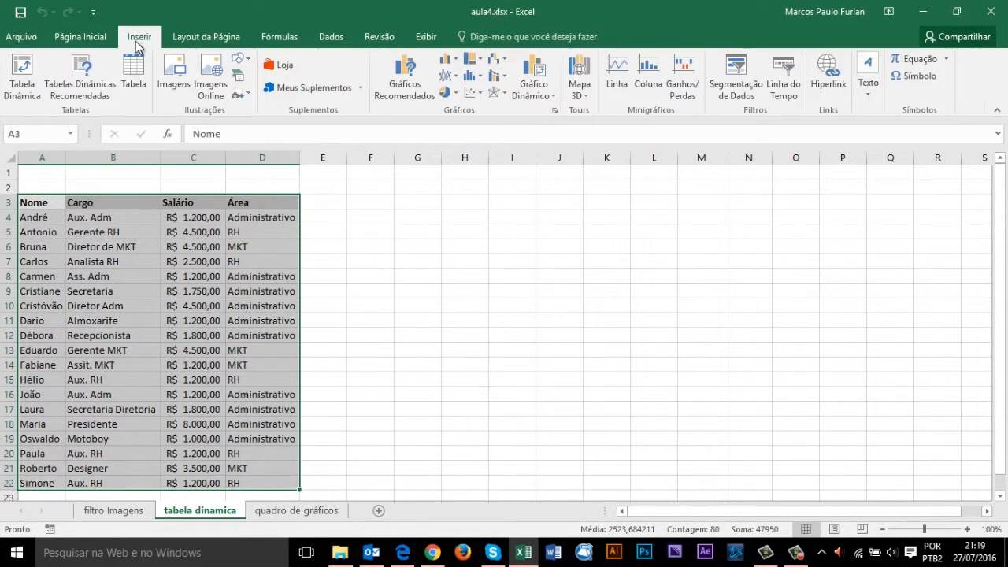
left_click(22, 73)
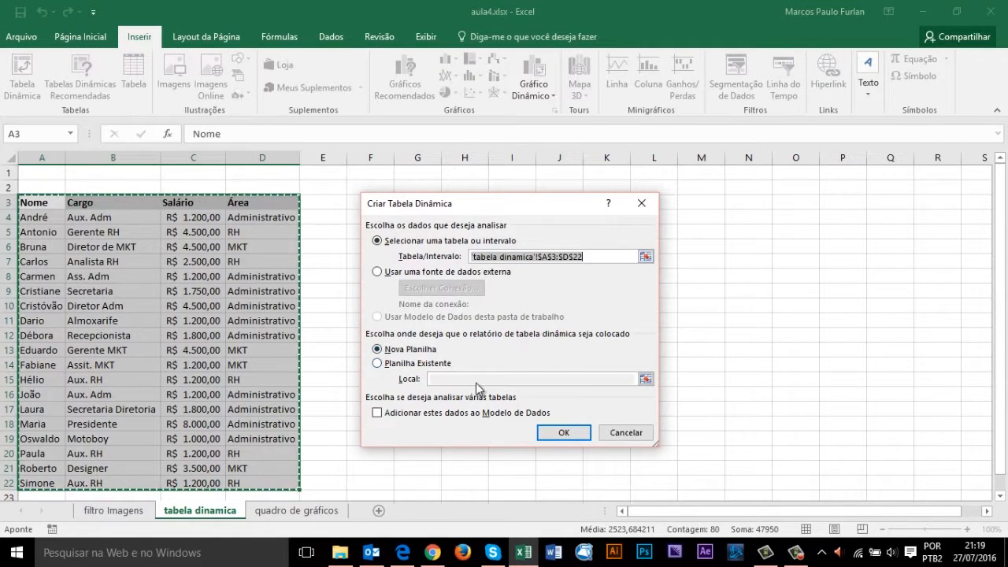
left_click(564, 433)
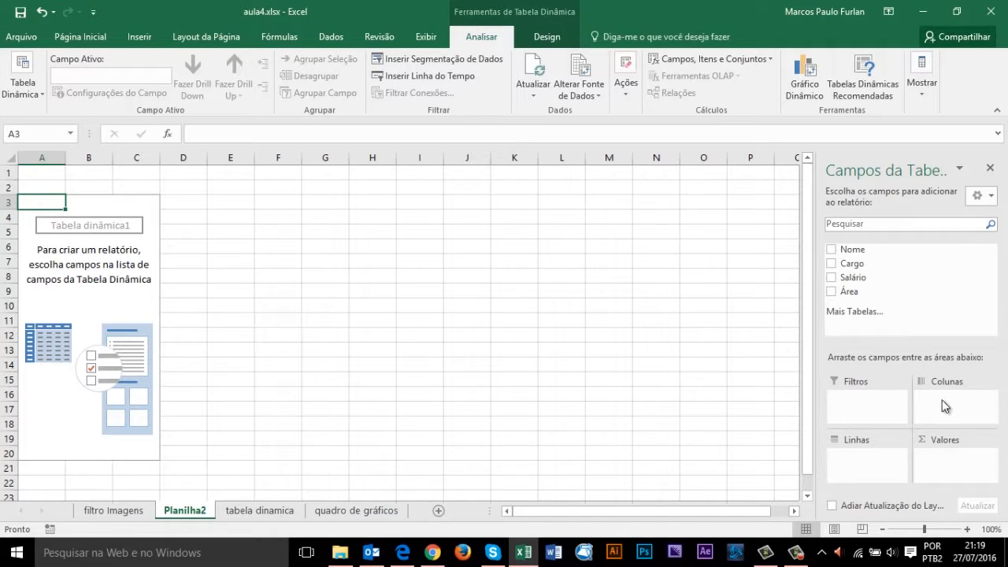
left_click(831, 265)
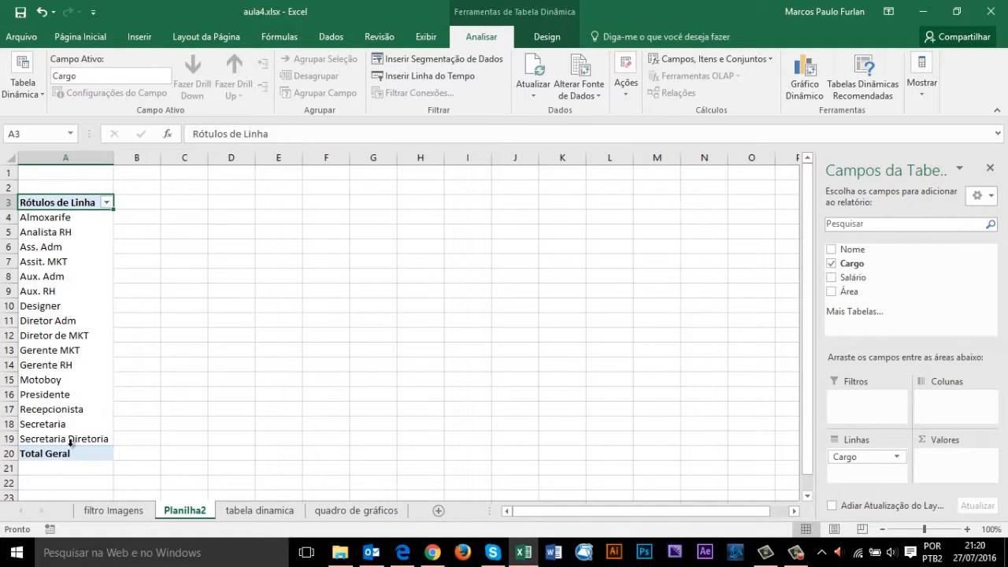
left_click(832, 278)
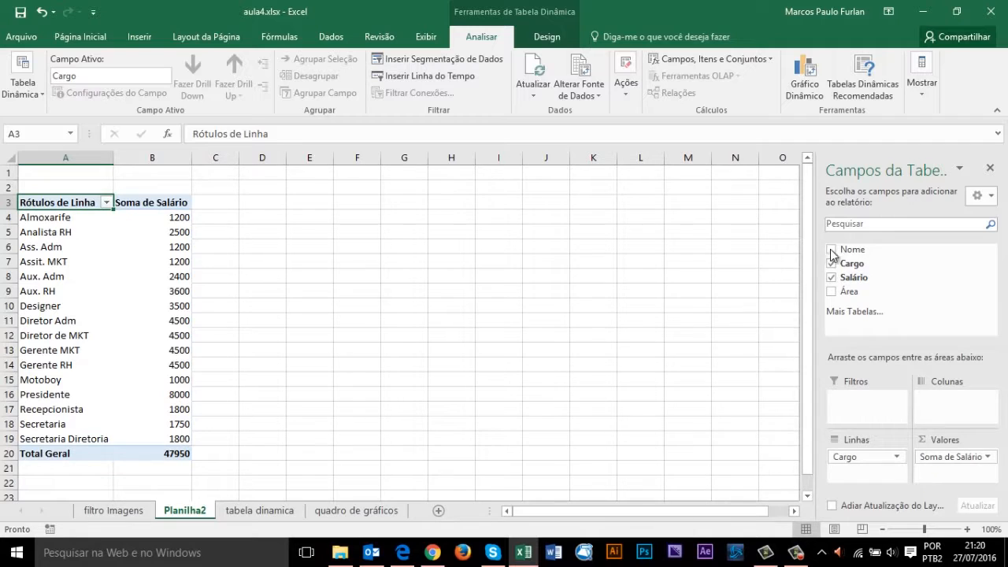
Add Nome as a report filter and filter the pivot table to the fourth employee in the list
left_click_drag(853, 249, 874, 404)
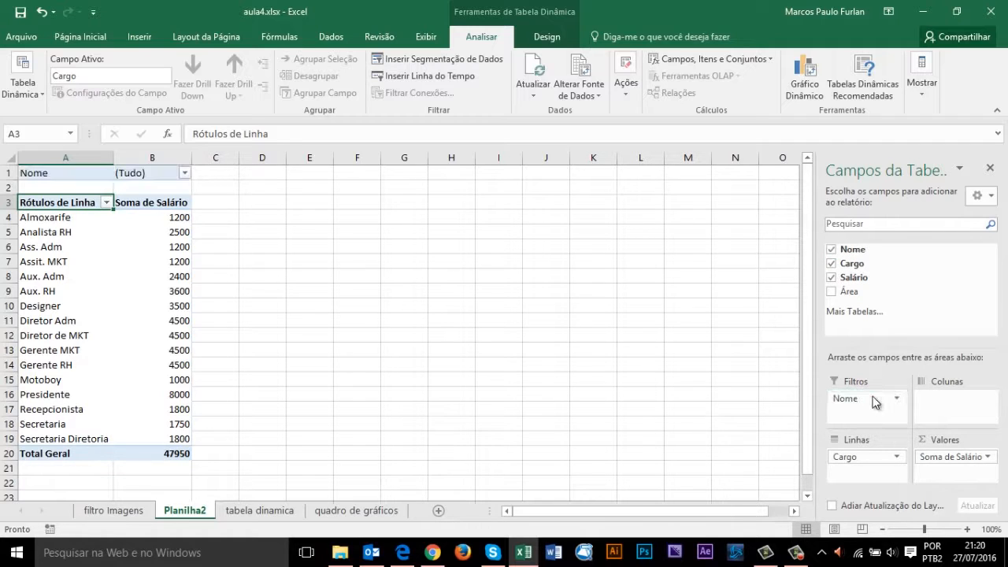
left_click(183, 173)
left_click(49, 254)
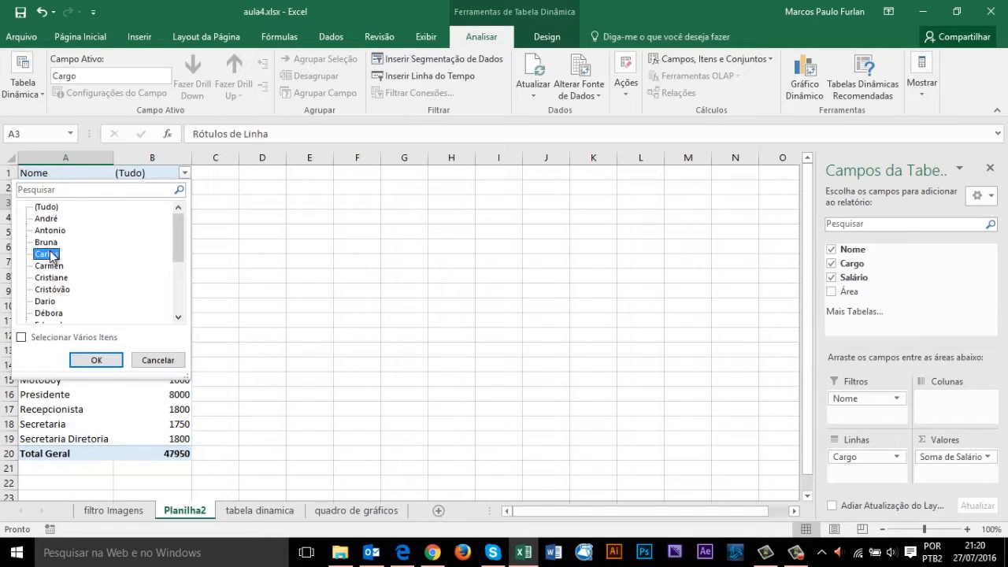
left_click(97, 360)
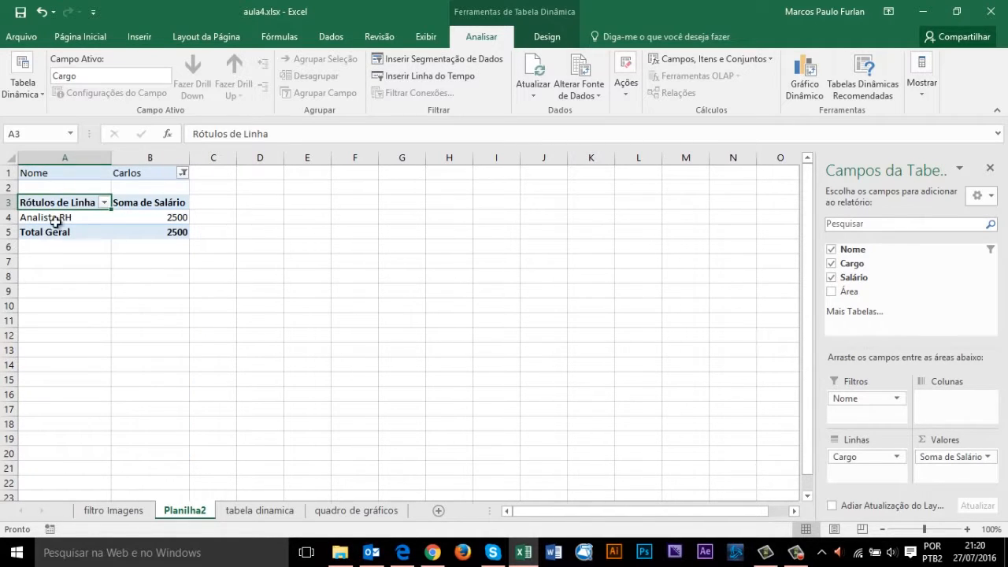
Extend the Nome filter to multiple items with the sixth and eighth listed employees, and remove Nome from the report filters
left_click(182, 173)
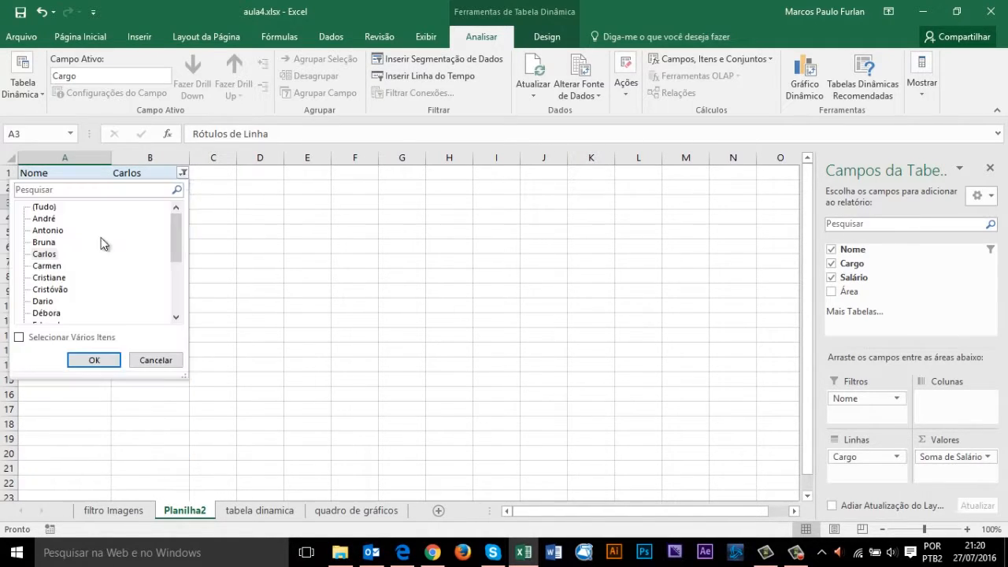
left_click(19, 337)
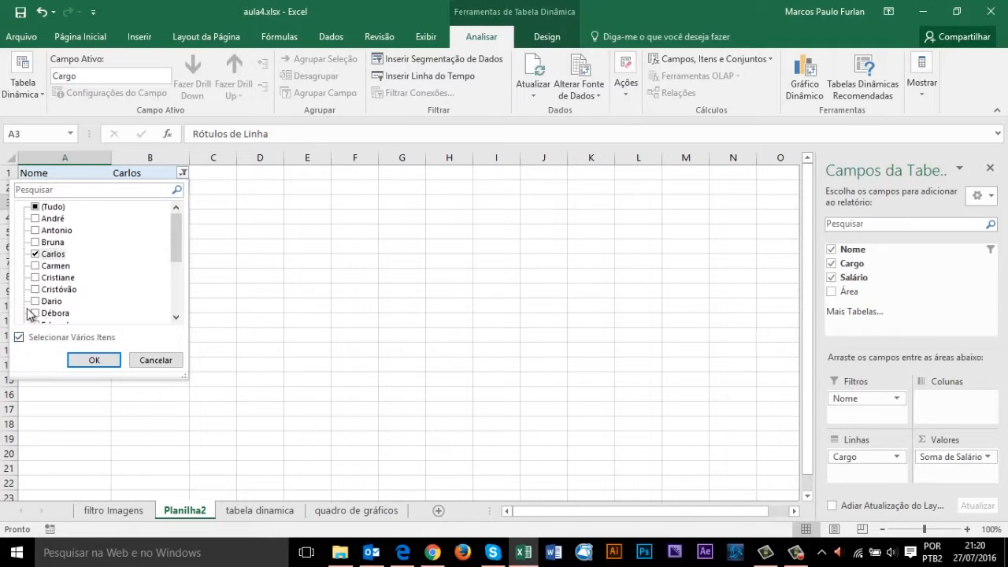
left_click(35, 302)
left_click(43, 290)
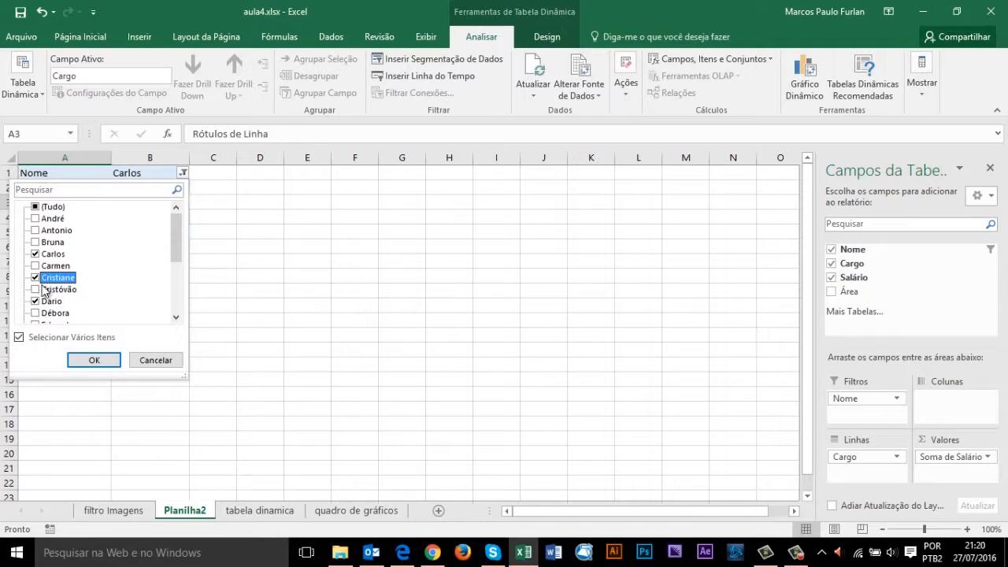
left_click(98, 362)
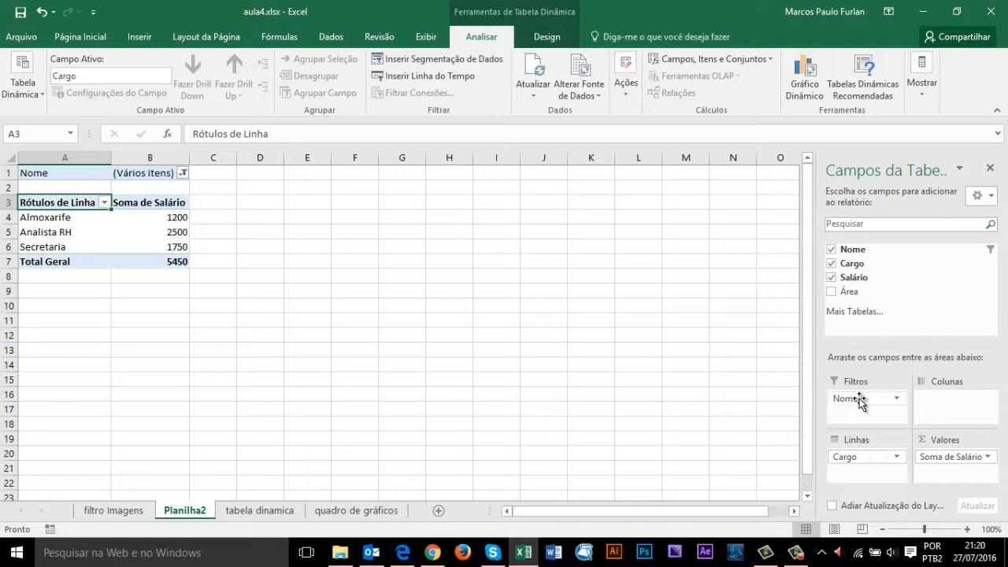
left_click_drag(860, 401, 866, 325)
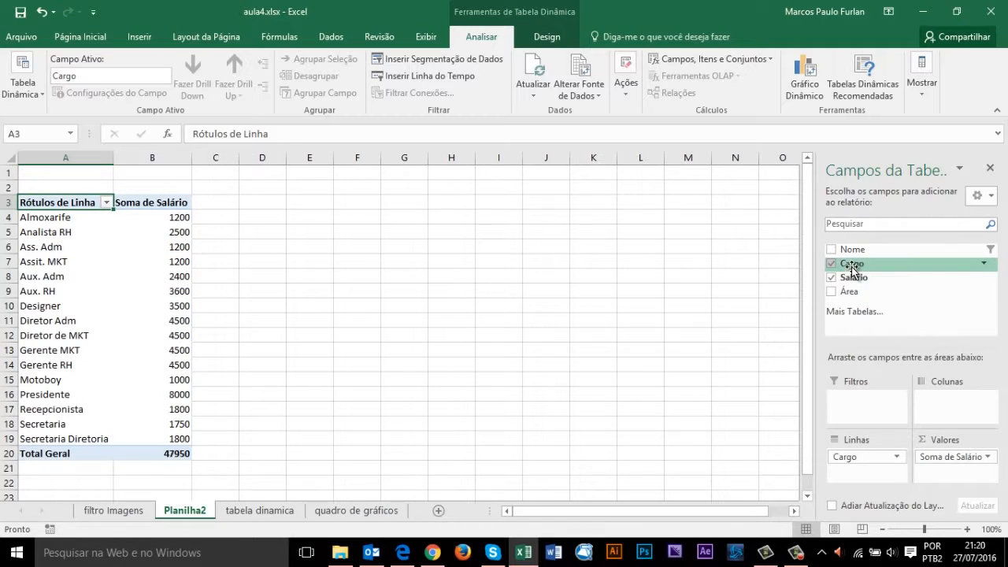
Move the Cargo field to the report filters and back to the rows area
left_click_drag(852, 268, 859, 400)
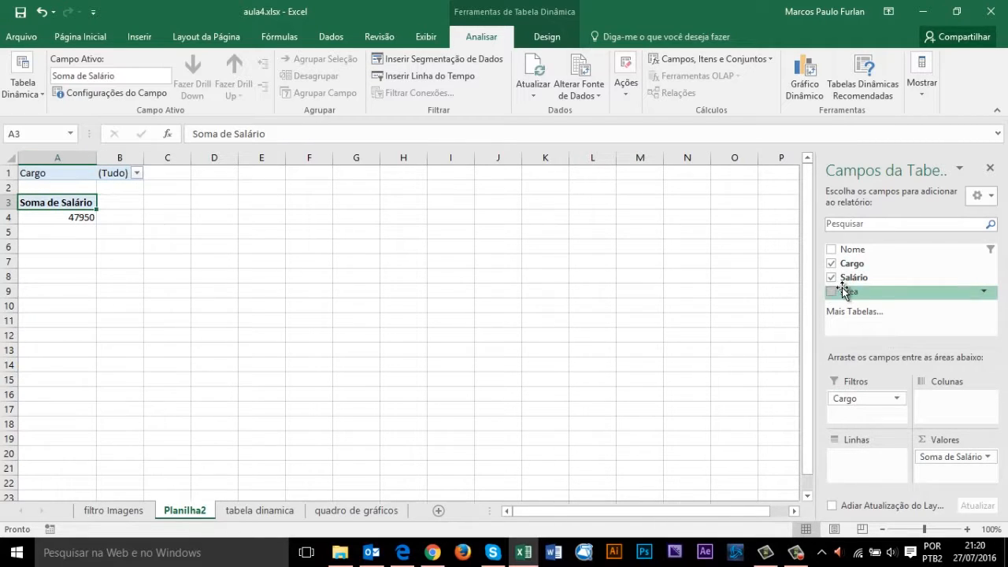
left_click_drag(851, 266, 864, 460)
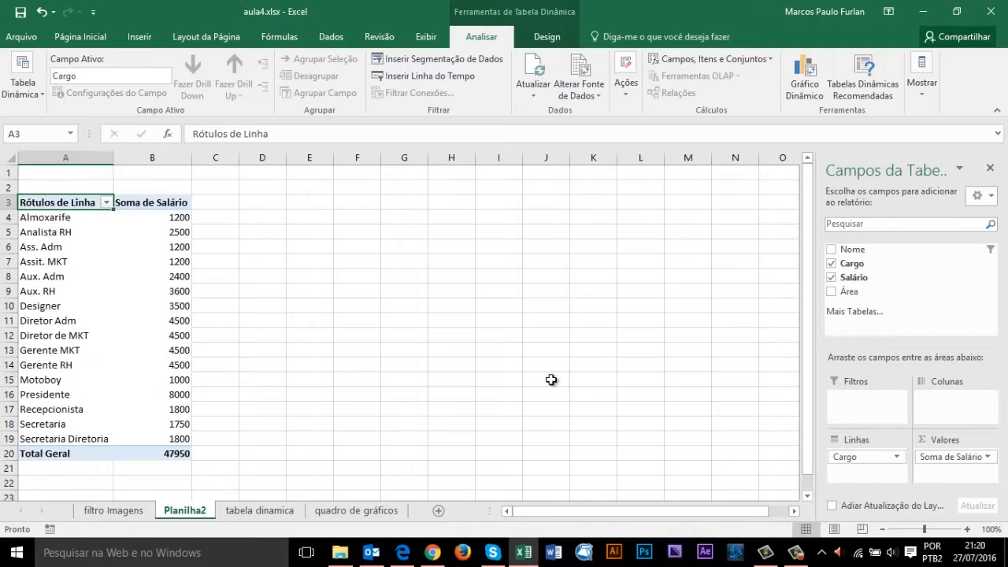
left_click(882, 313)
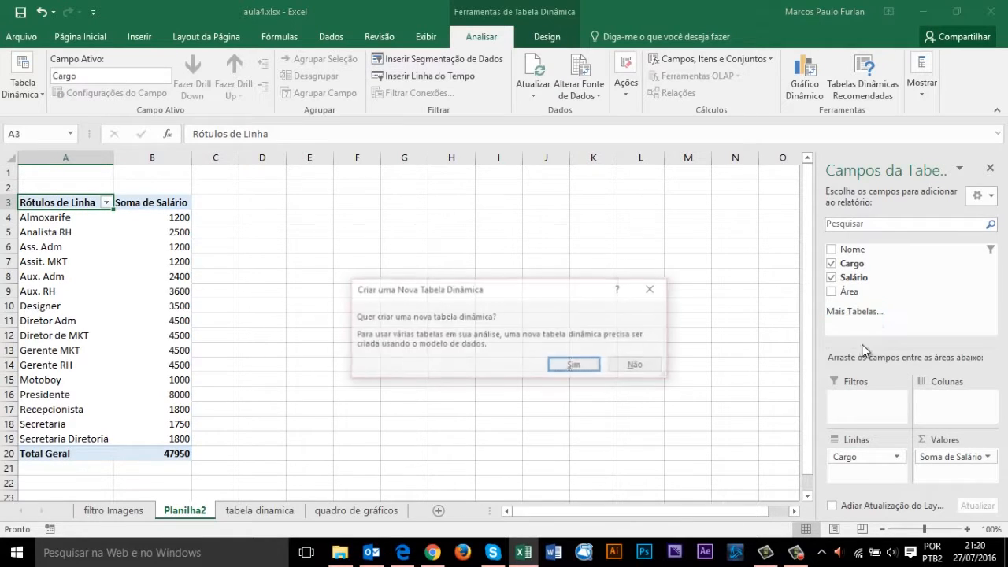
left_click(638, 364)
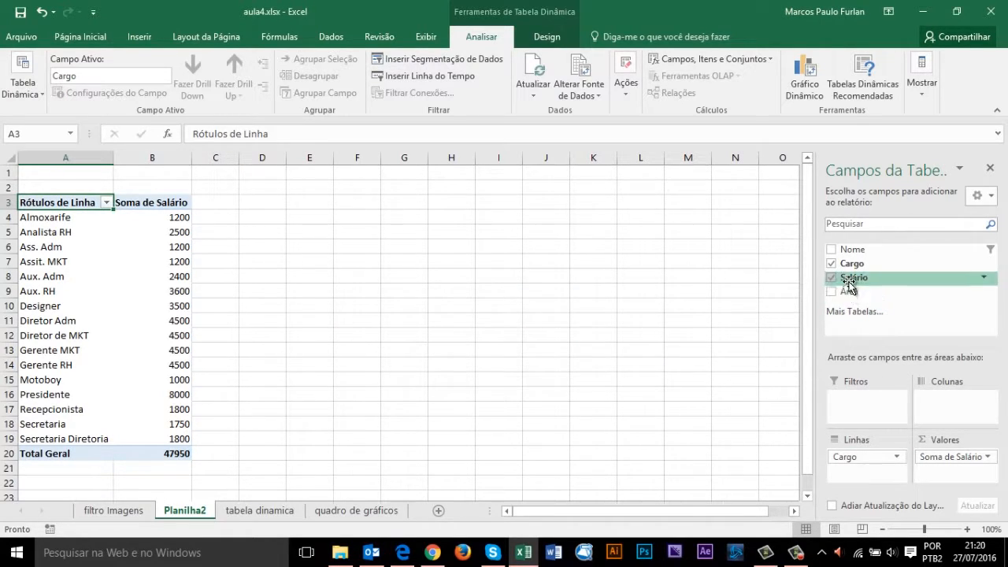
Add Área as a report filter and show only Administrativo, with multiple item selection enabled
left_click_drag(844, 296, 851, 401)
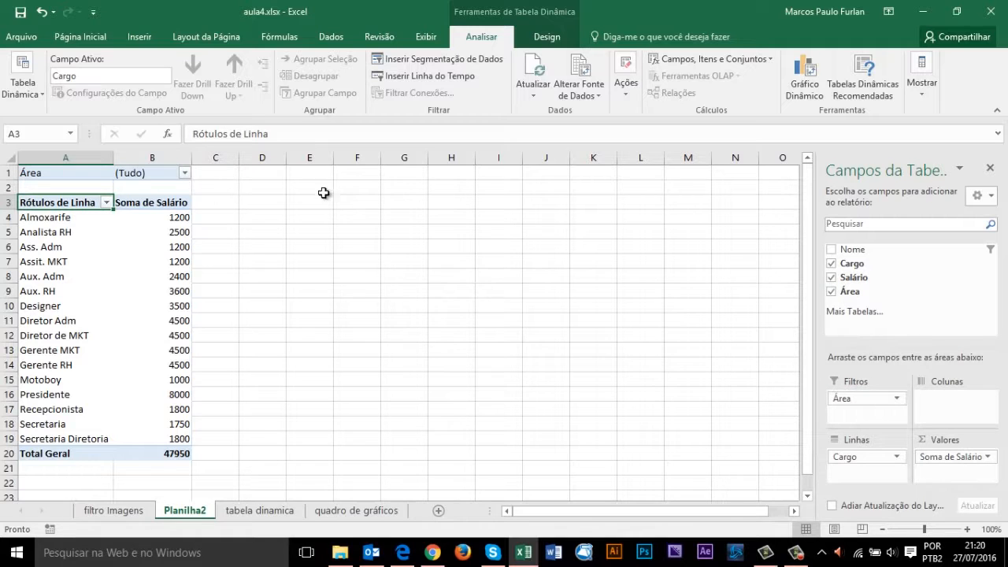
left_click(185, 174)
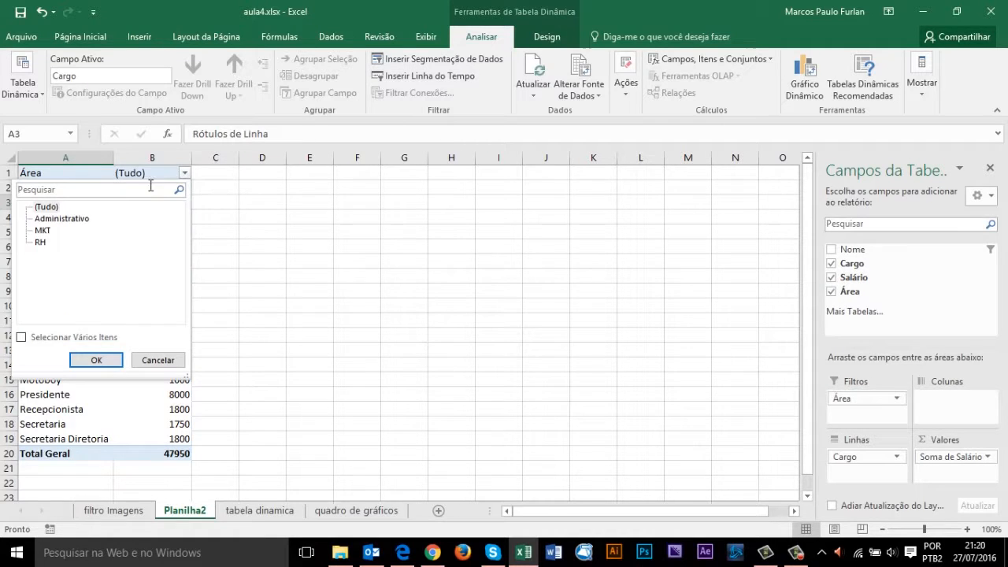
left_click(21, 337)
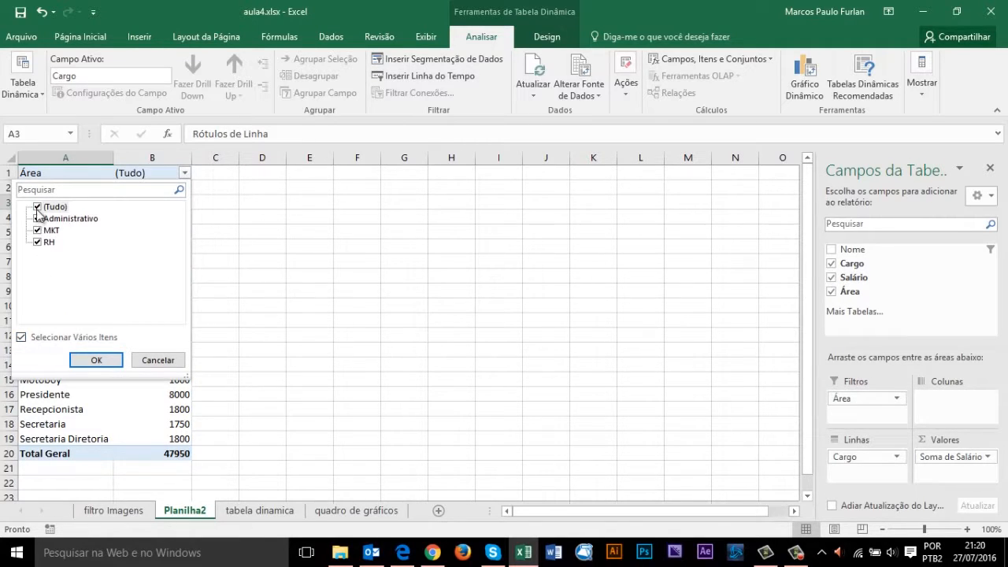
left_click(37, 207)
left_click(37, 218)
left_click(96, 360)
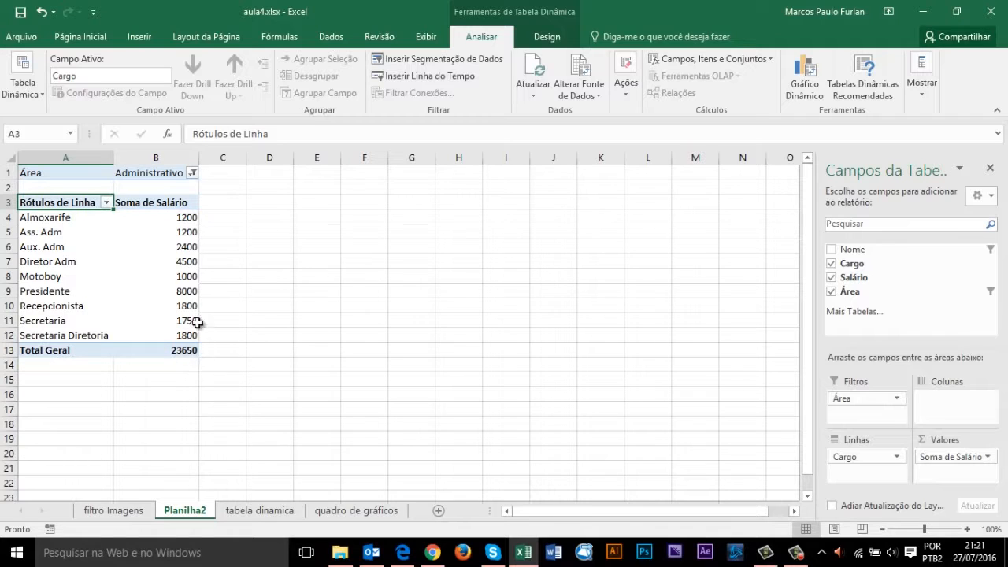
Add Nome as the column field and reset the Área filter to all areas
left_click_drag(847, 248, 945, 403)
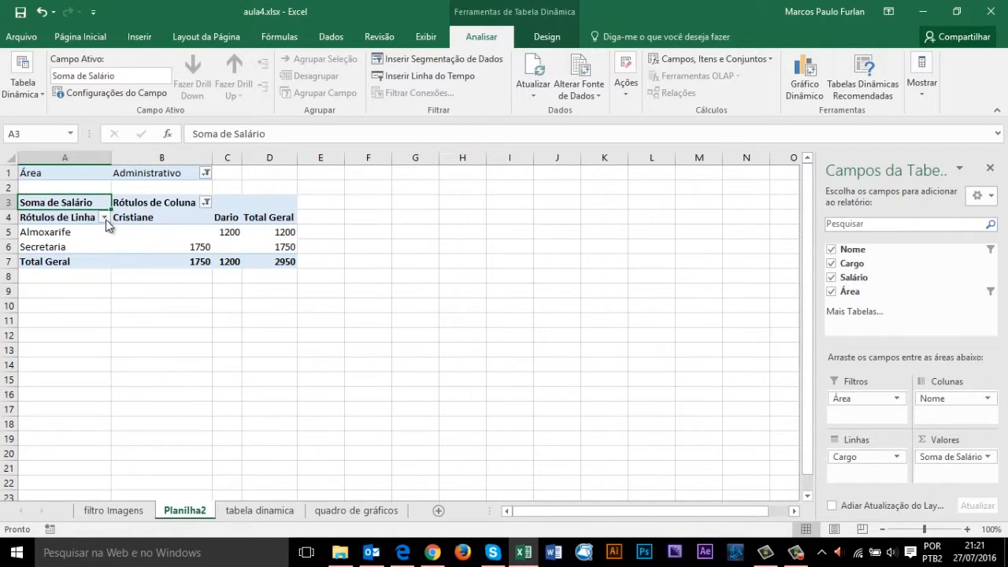
left_click(205, 173)
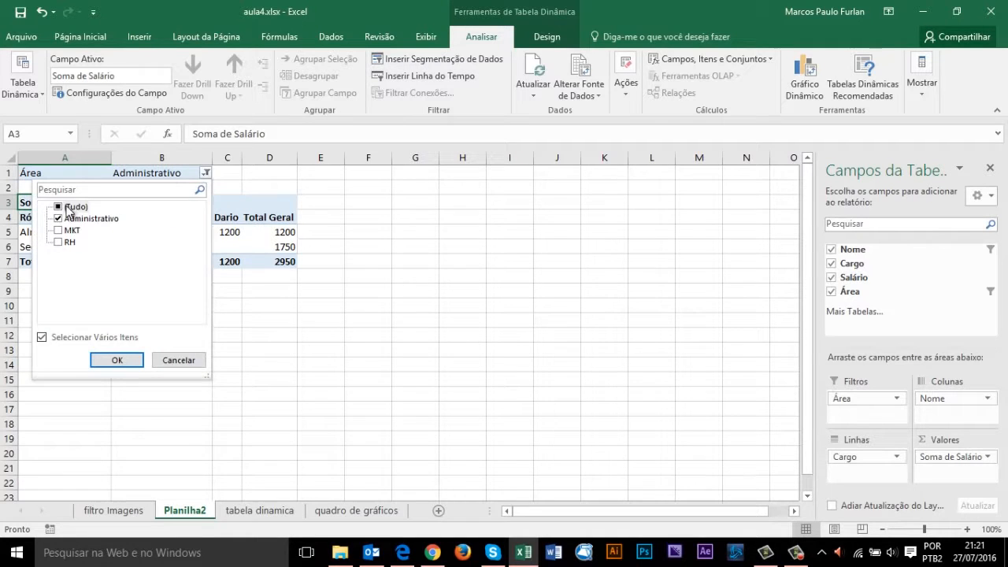
left_click(63, 207)
left_click(118, 360)
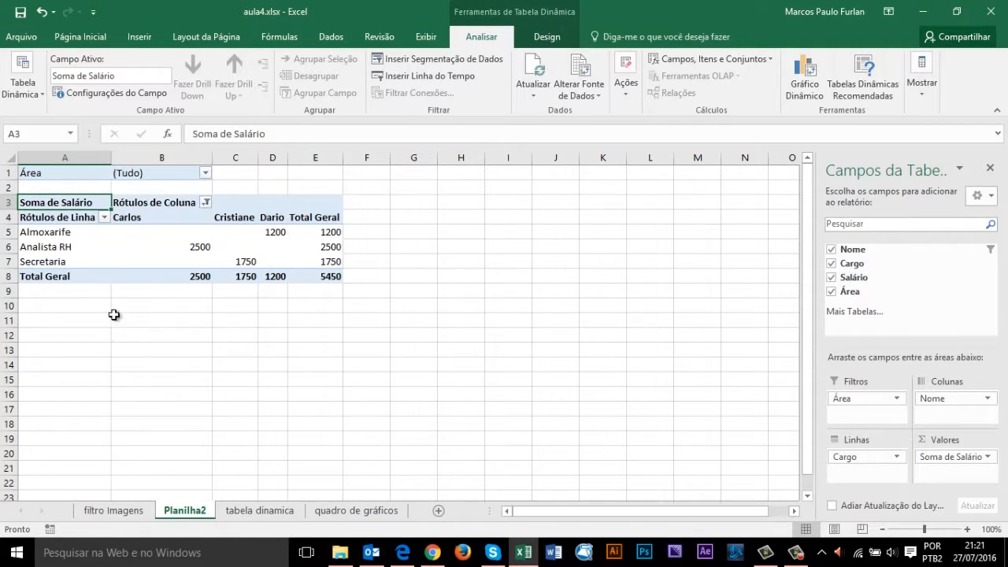
Remove Nome from the columns and Área from the report filters of the pivot table
left_click(103, 217)
left_click(103, 218)
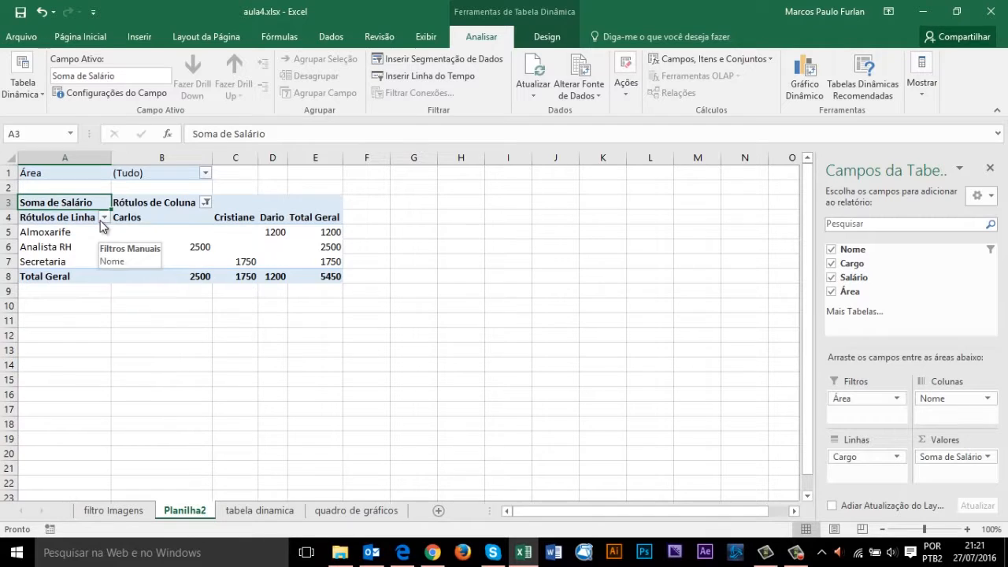
left_click_drag(921, 398, 911, 291)
left_click_drag(866, 399, 904, 293)
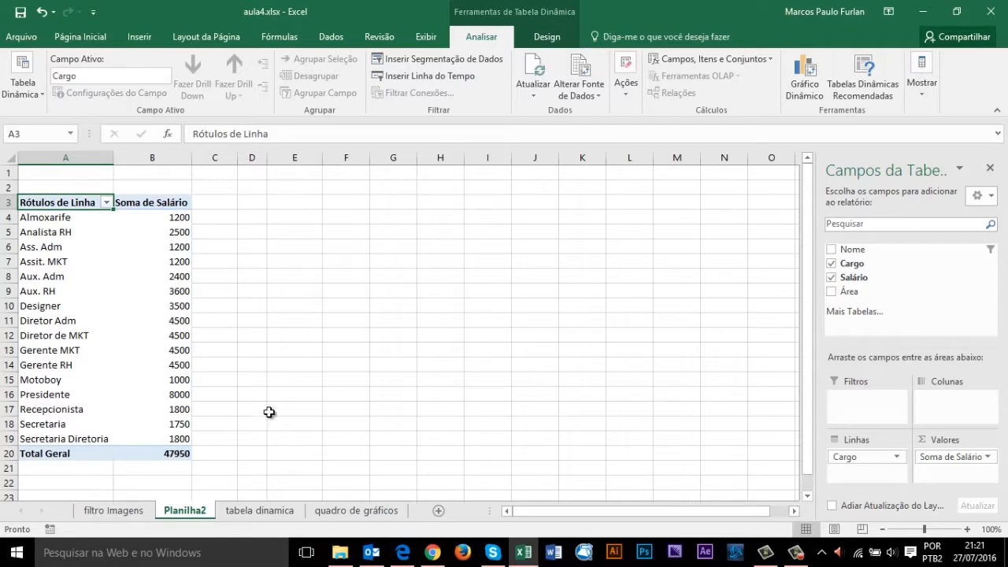
Rename the pivot table's worksheet as cargo
double_click(188, 511)
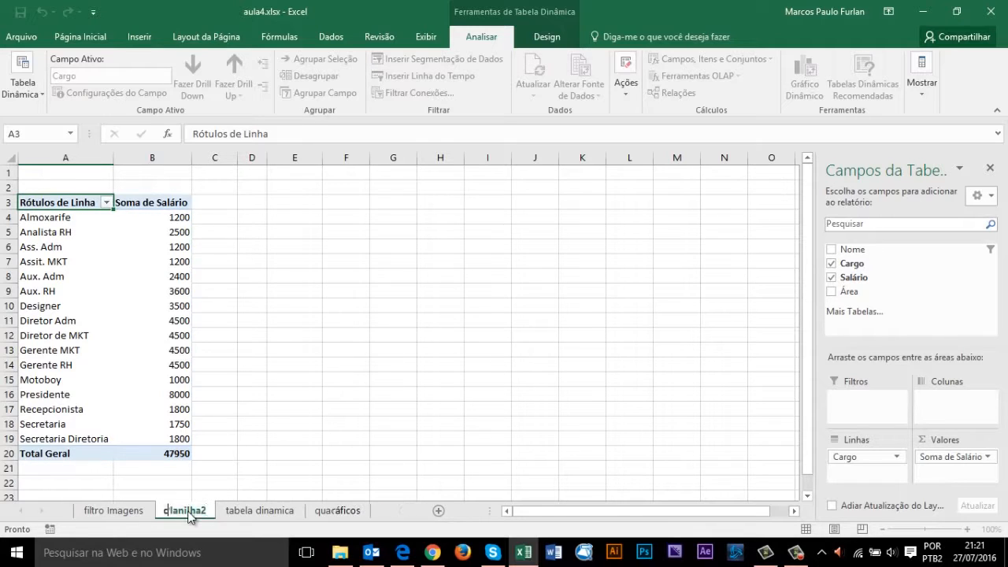
type("cargo")
key("Return")
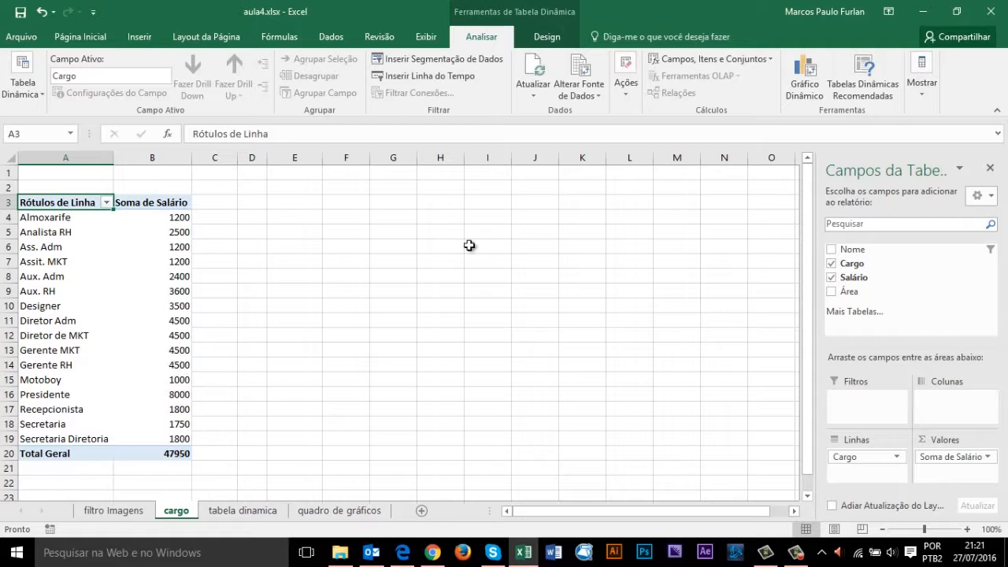
Insert a Coluna 3D Empilhada pivot chart from the pivot table of salaries by Cargo
left_click(798, 88)
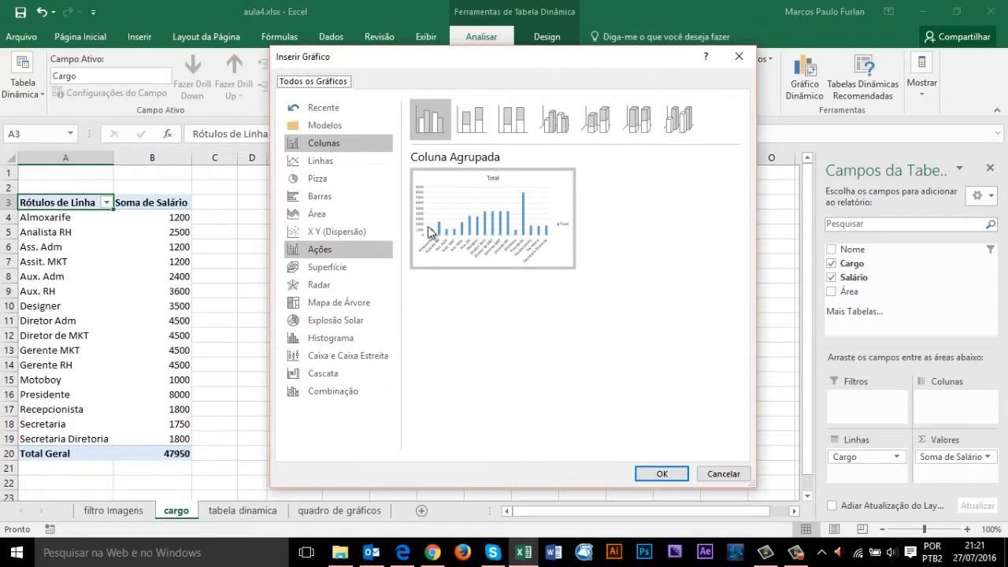
left_click(320, 211)
left_click(319, 160)
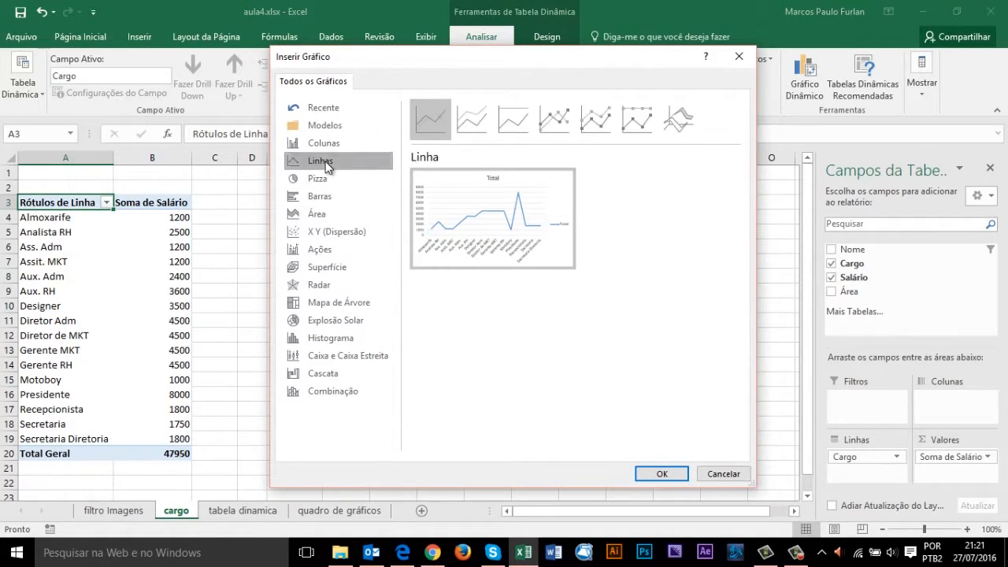
mouse_move(502, 251)
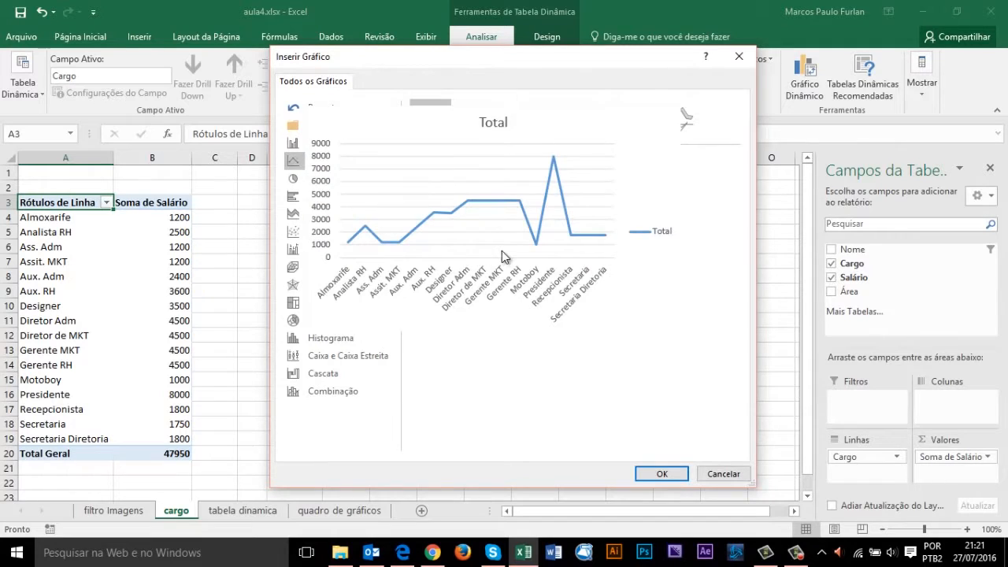
left_click(315, 249)
left_click(310, 162)
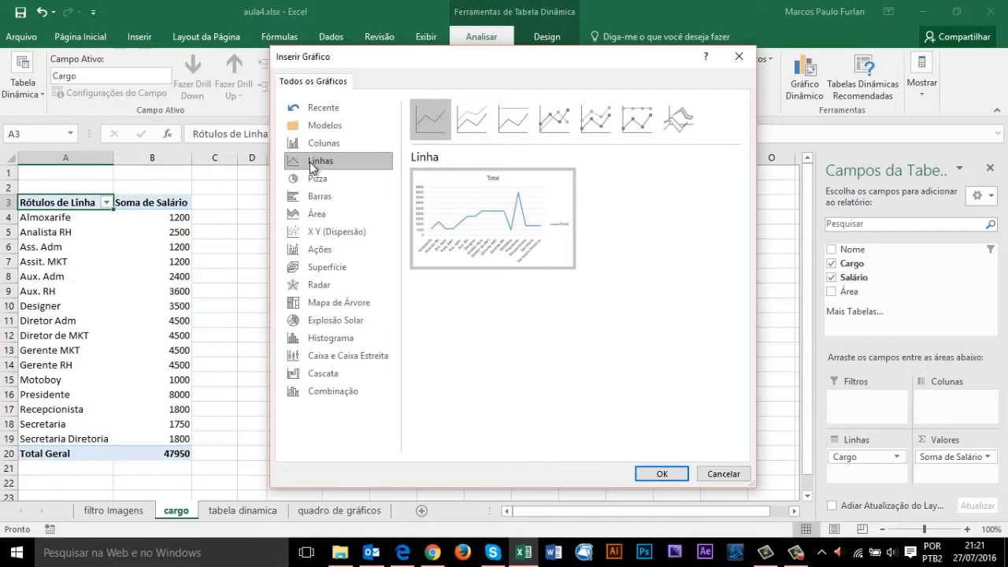
left_click(323, 142)
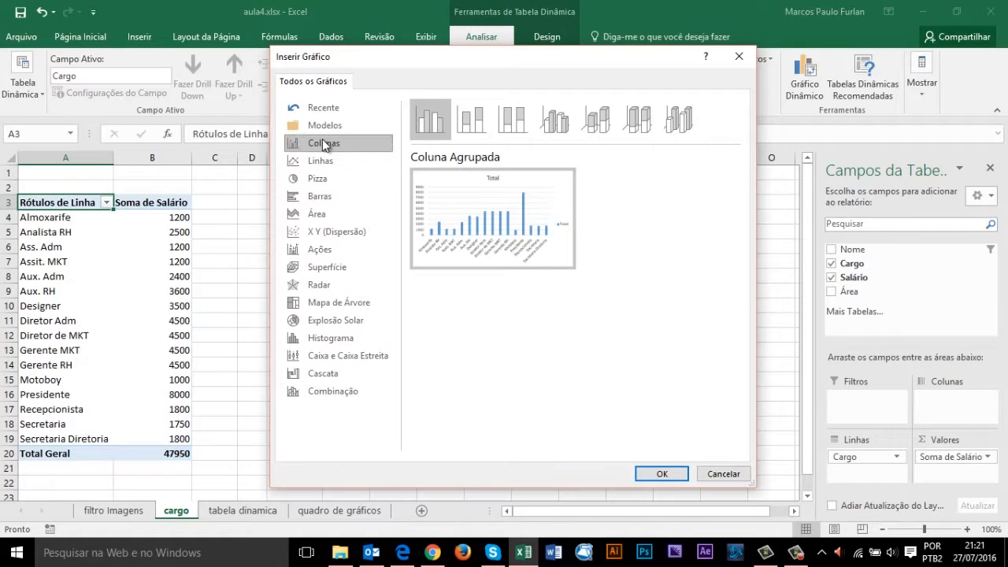
left_click(598, 124)
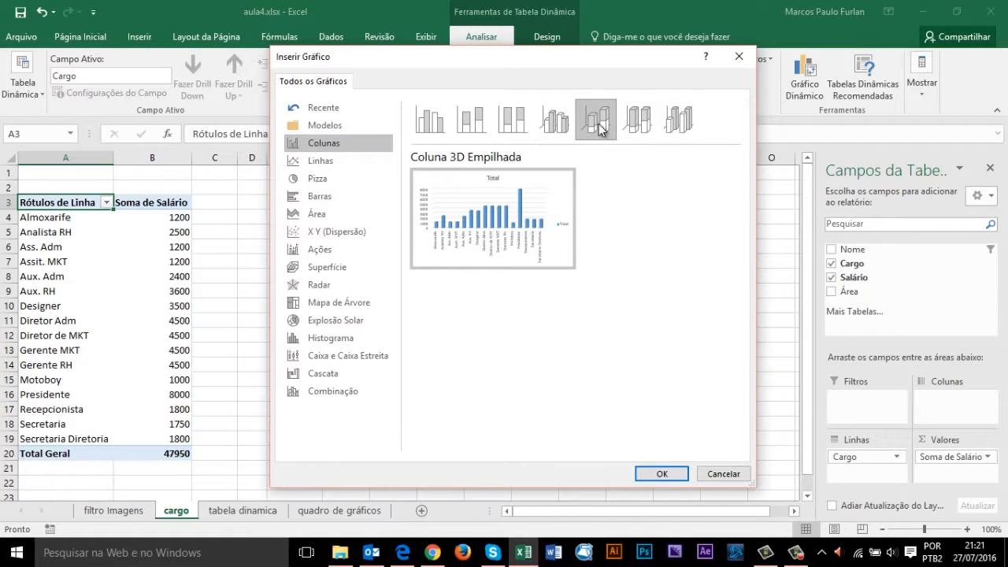
left_click(642, 128)
left_click(596, 122)
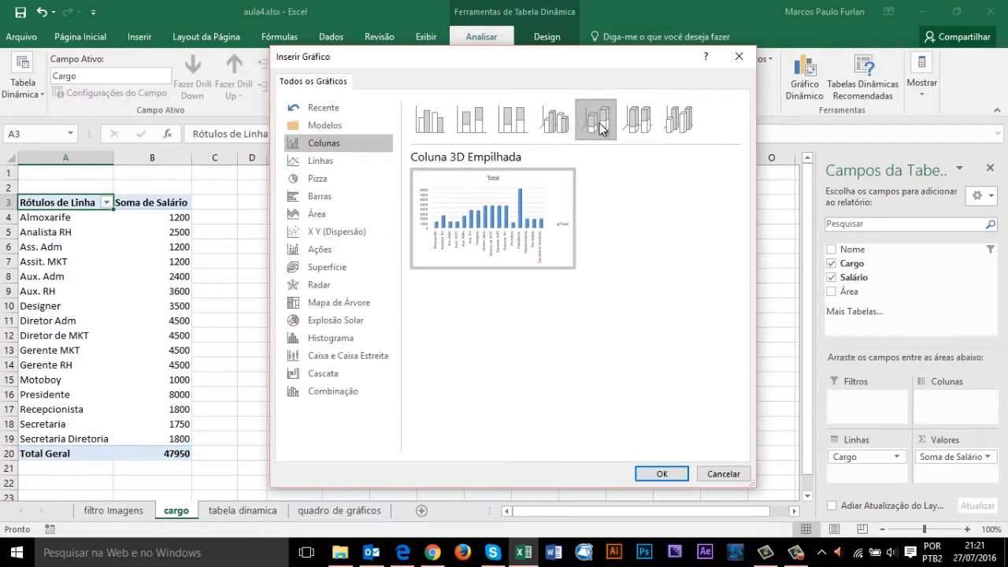
left_click(660, 472)
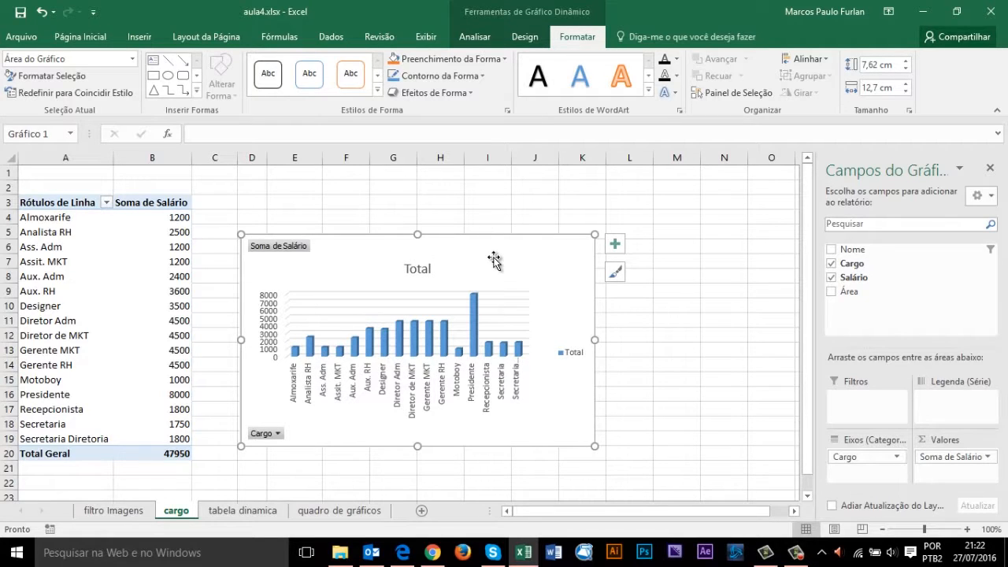
Move the column chart from the cargo sheet to the quadro de gráficos sheet
key("Delete")
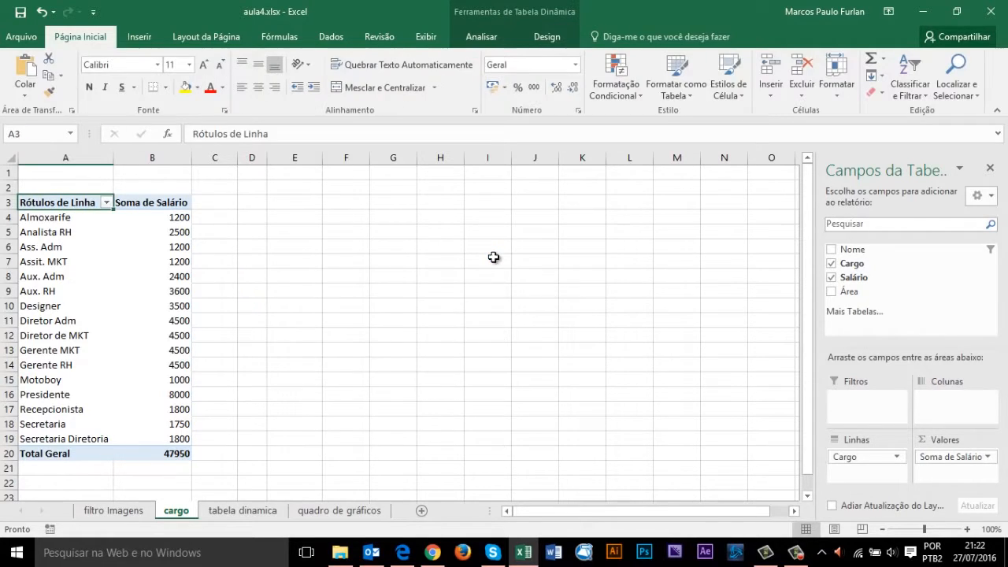
left_click(331, 513)
key("ctrl+v")
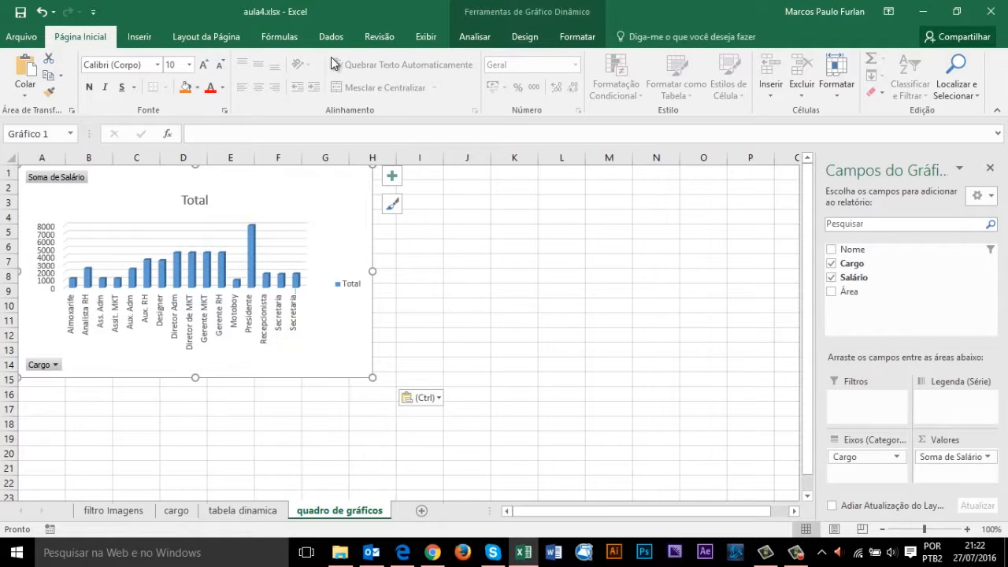
Turn off the gridline display on the quadro de gráficos sheet
left_click(206, 37)
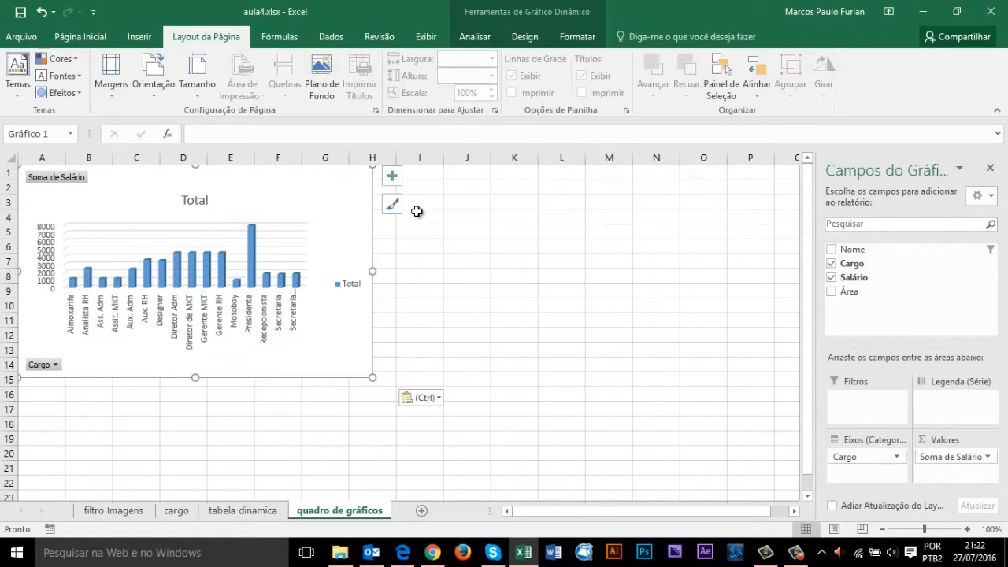
left_click(459, 201)
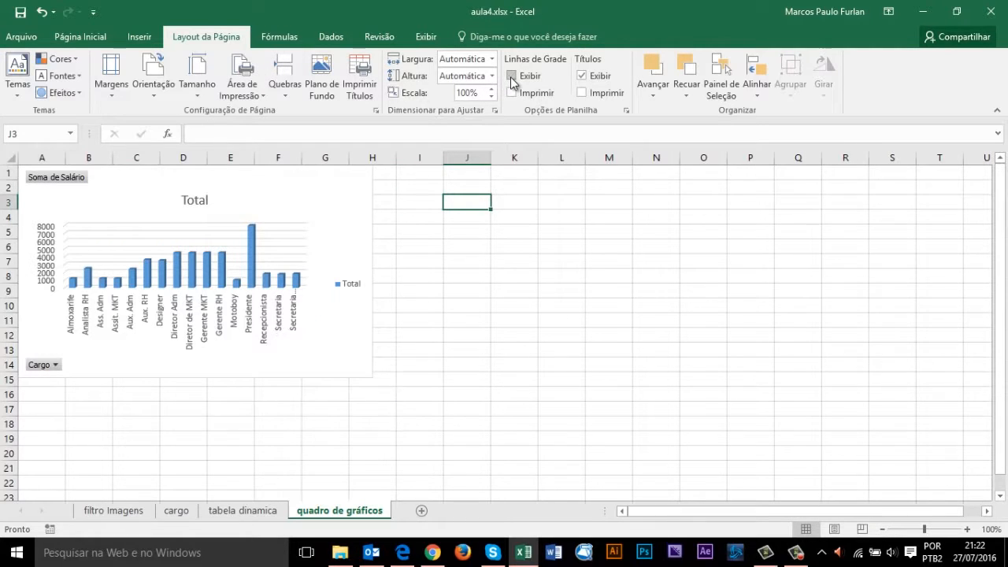
left_click(512, 76)
Reposition the column chart on the quadro de gráficos sheet so its upper-left corner lies in cell A2
left_click(351, 216)
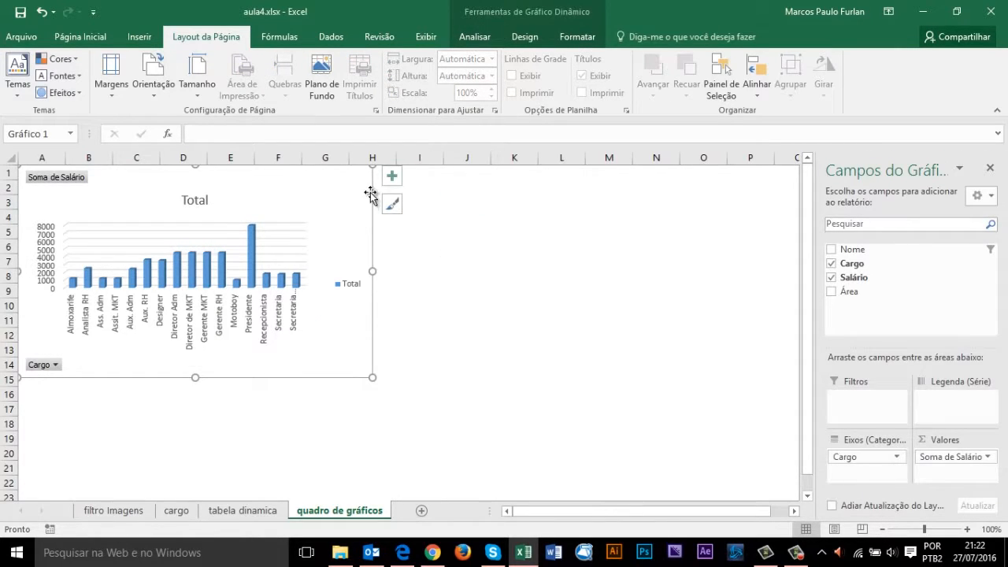
left_click_drag(370, 193, 384, 220)
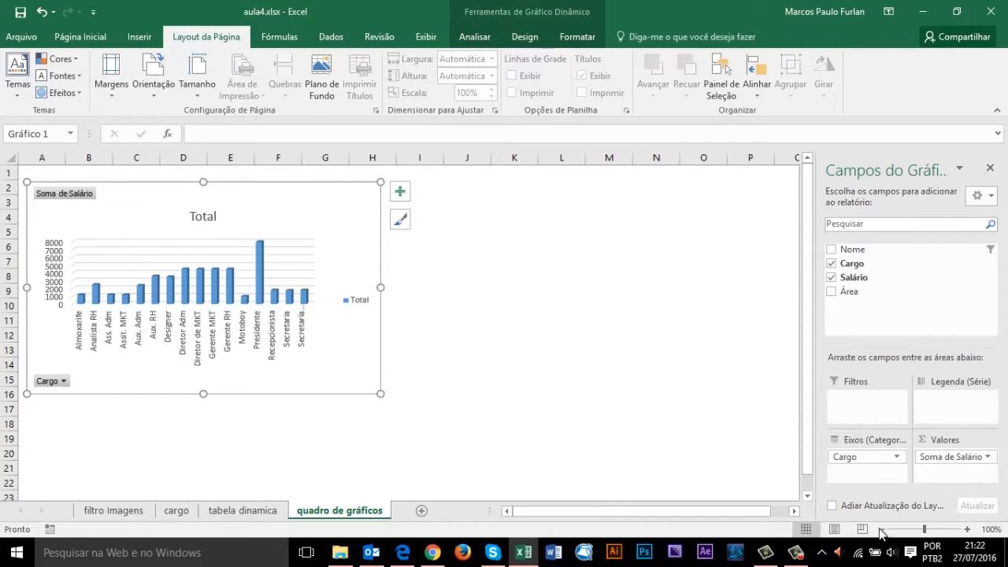
left_click(880, 530)
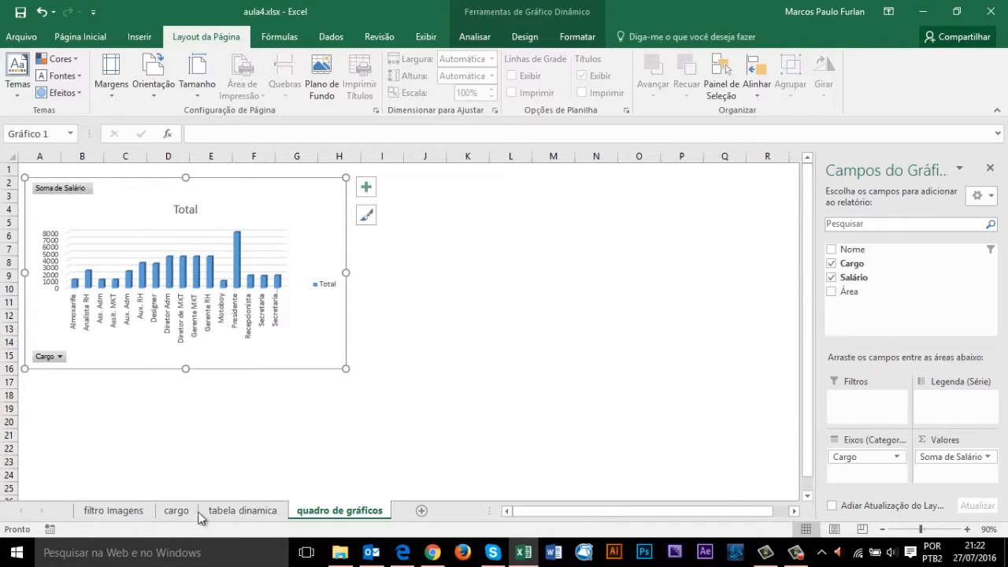
Create a pivot table on a new worksheet from A3:D22 of tabela dinamica, summing Salário with Área as rows
left_click(260, 514)
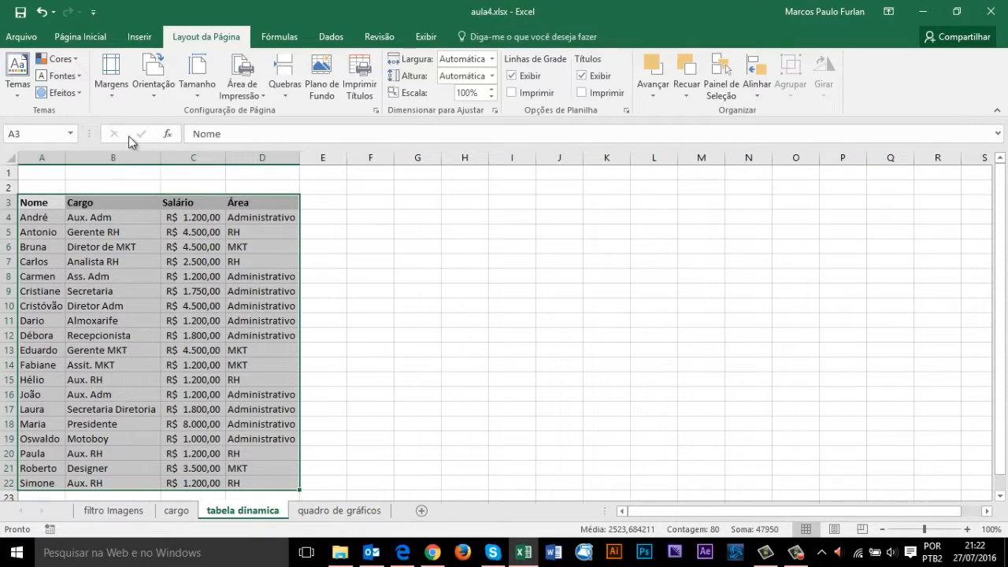
left_click(81, 37)
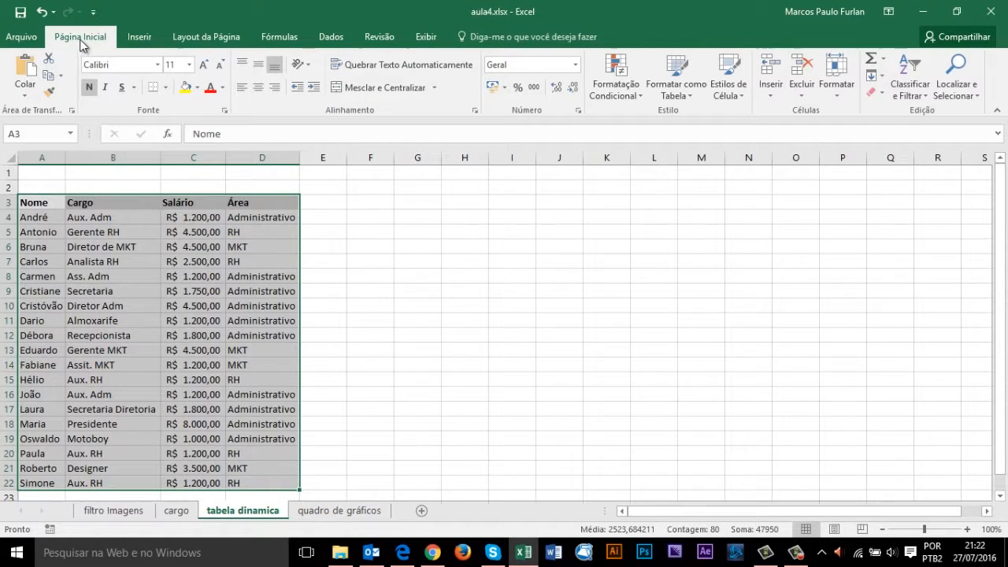
left_click(130, 40)
left_click(22, 85)
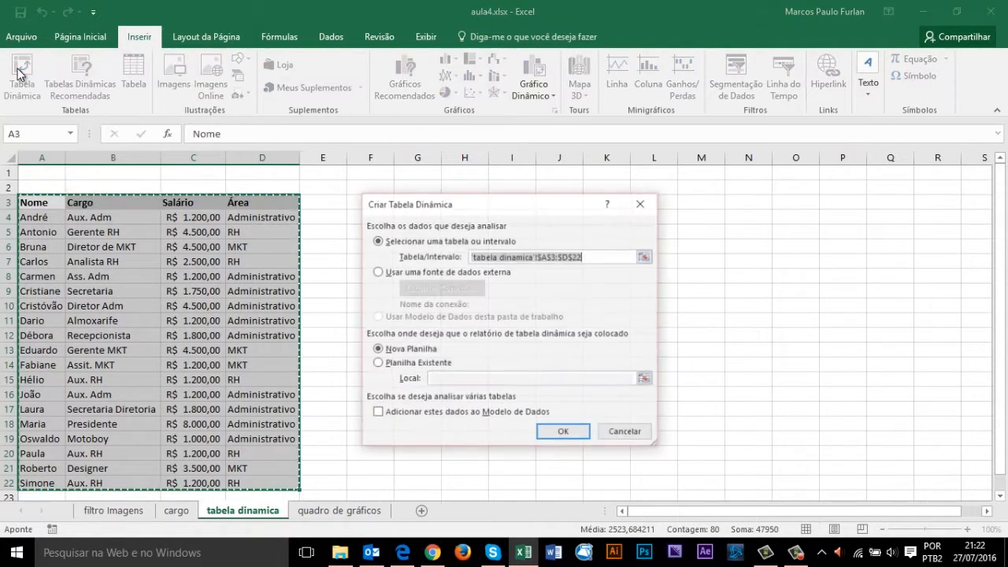
left_click(564, 433)
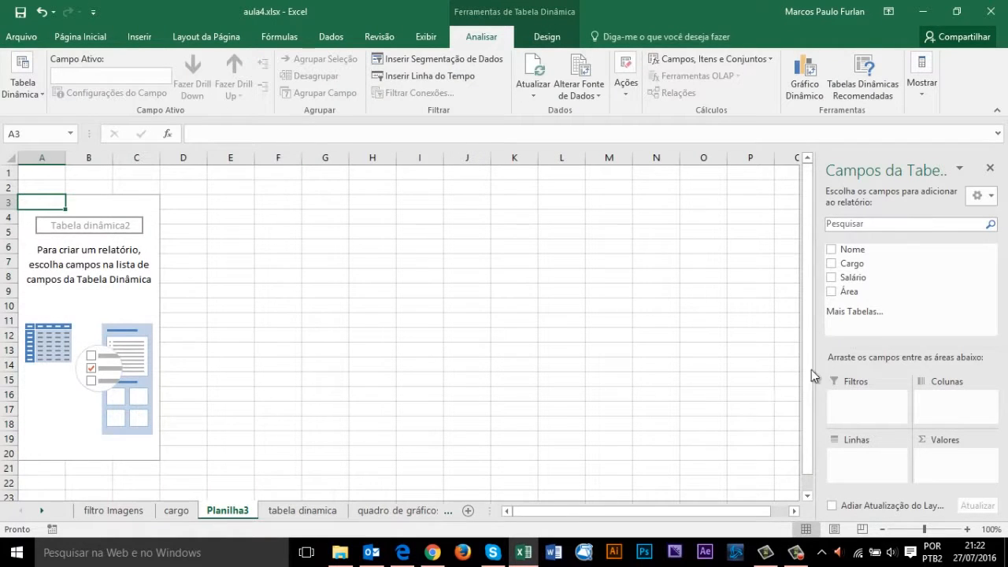
left_click(833, 278)
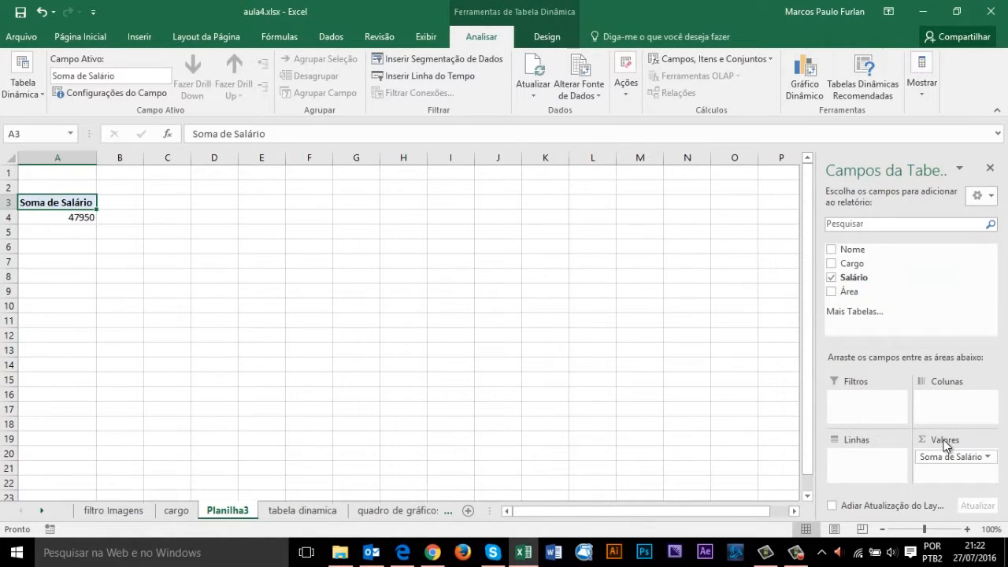
left_click(832, 292)
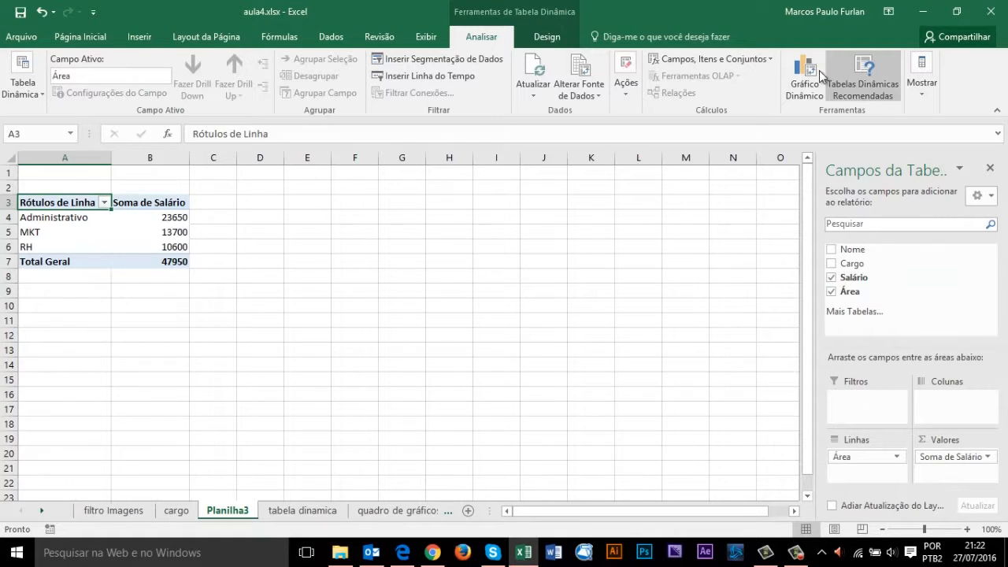
Insert a 3D pie pivot chart from the pivot table of salaries by Área
left_click(801, 82)
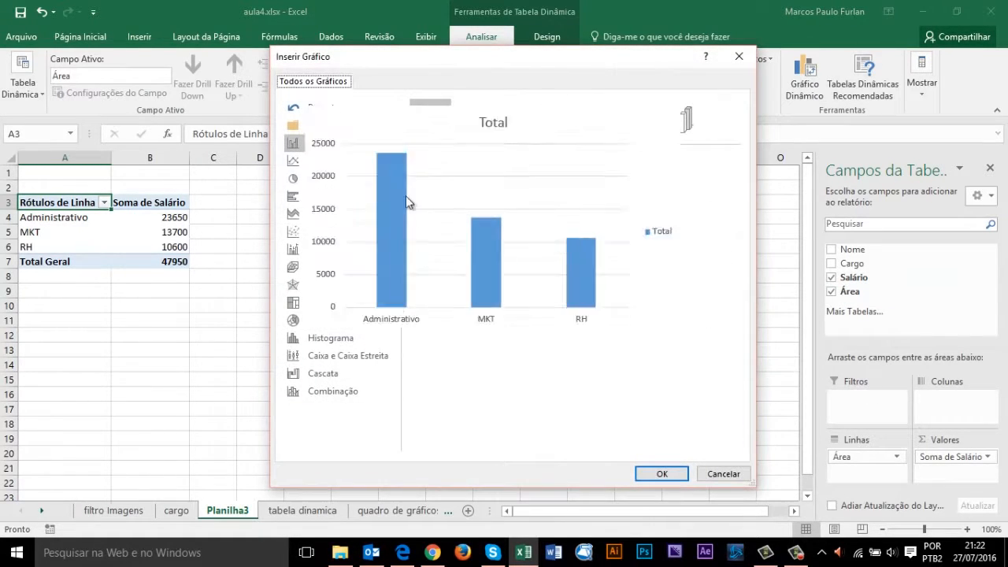
left_click(316, 180)
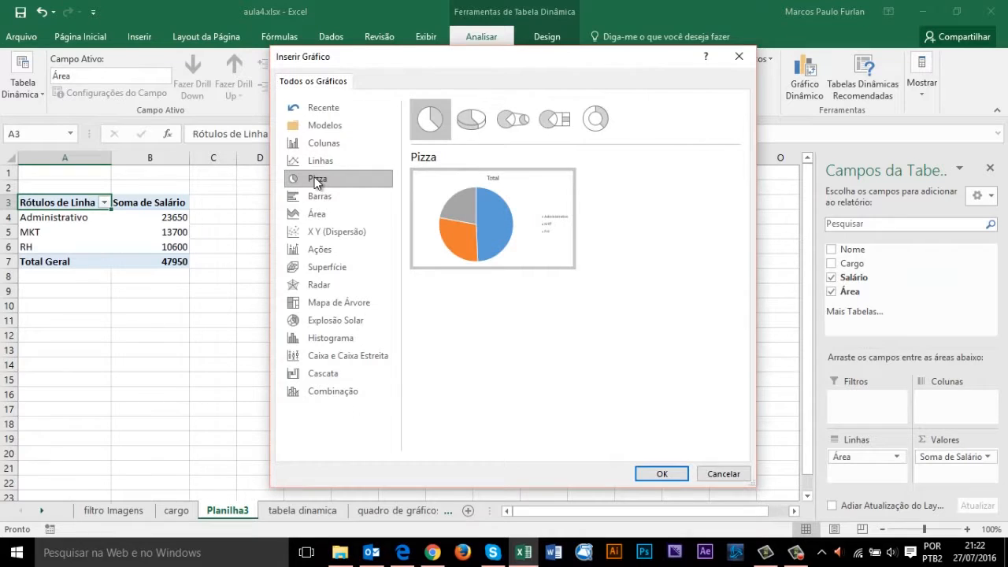
left_click(463, 131)
left_click(675, 473)
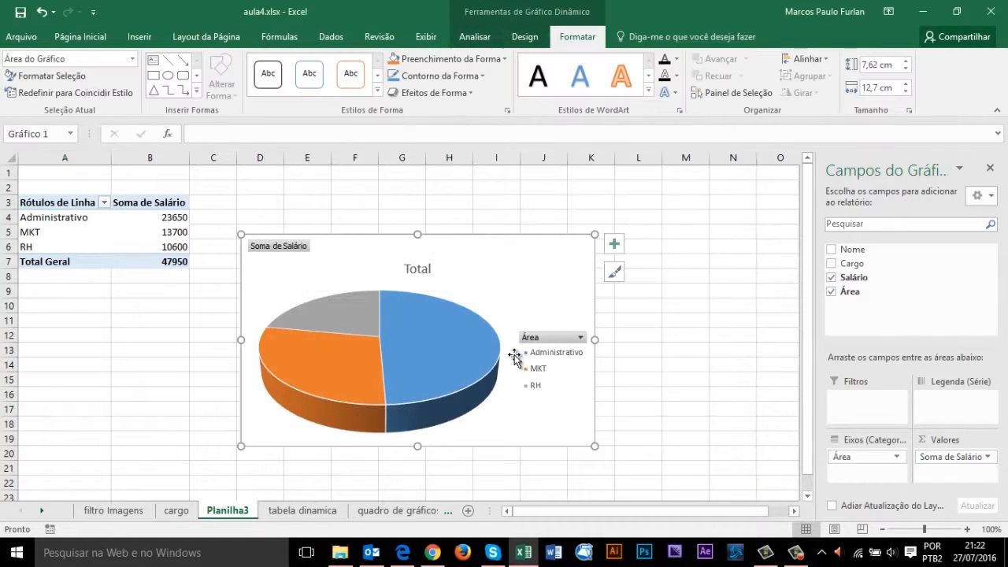
Move the pie chart to the quadro de gráficos sheet and align it beside the column chart
key("Delete")
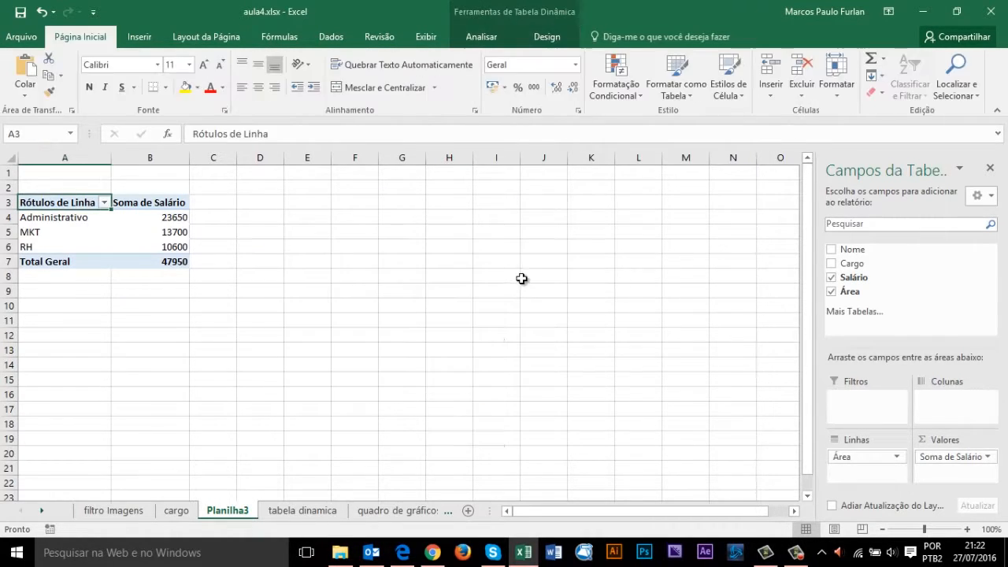
left_click(406, 510)
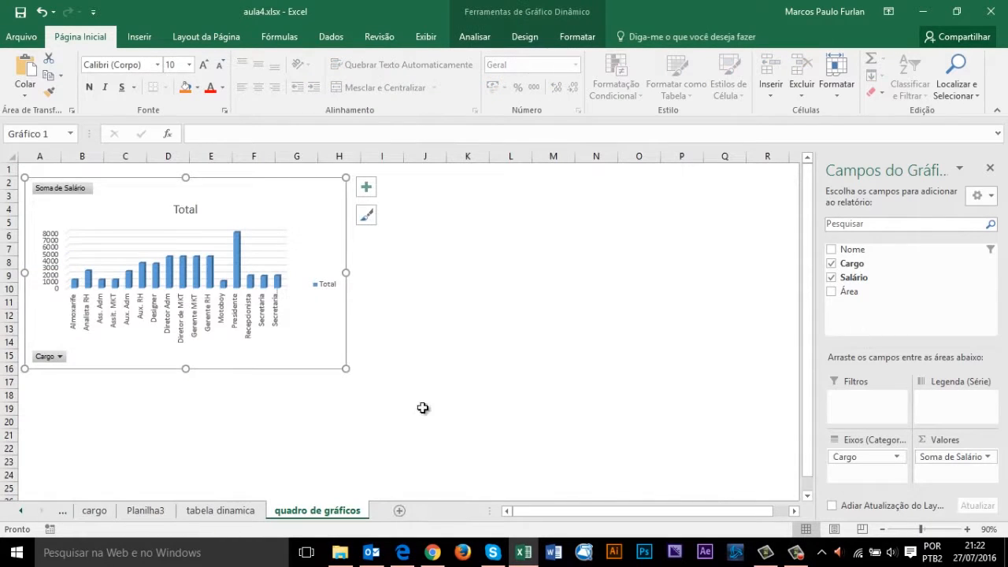
left_click(404, 239)
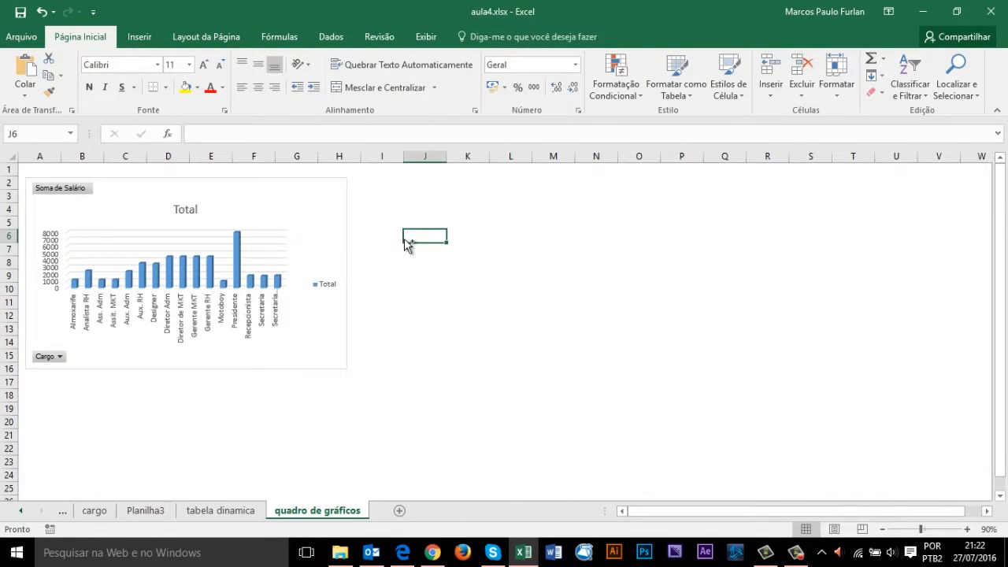
key("ctrl+v")
left_click_drag(518, 247, 466, 194)
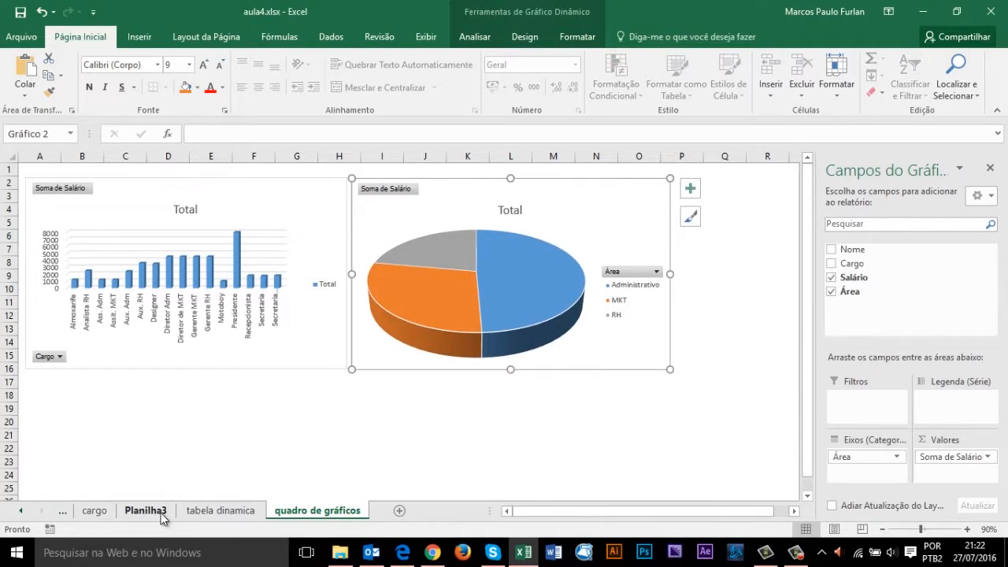
Create another pivot table on a new worksheet from A3:D22 of tabela dinamica, summing Salário with Nome as rows
left_click(202, 513)
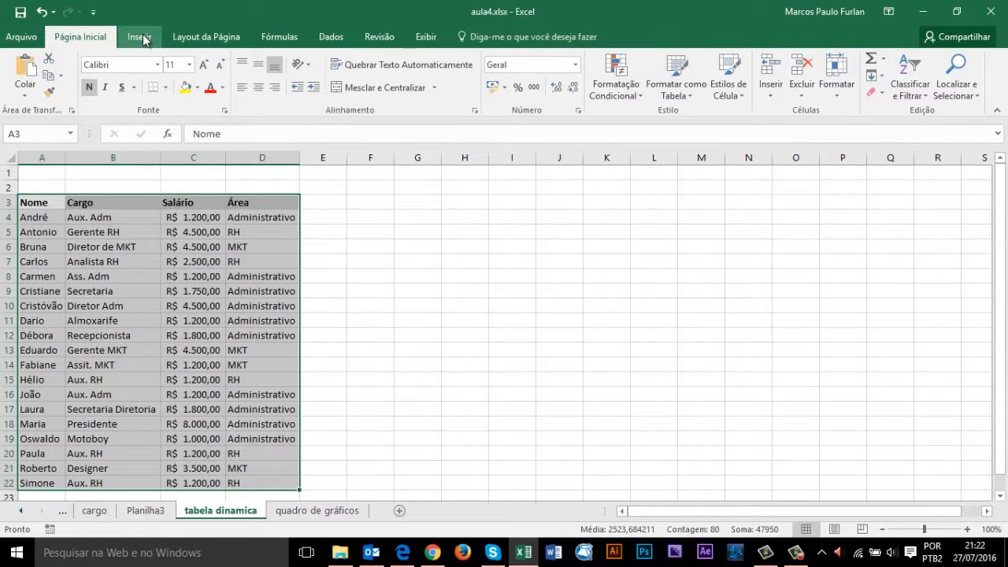
left_click(140, 37)
left_click(22, 76)
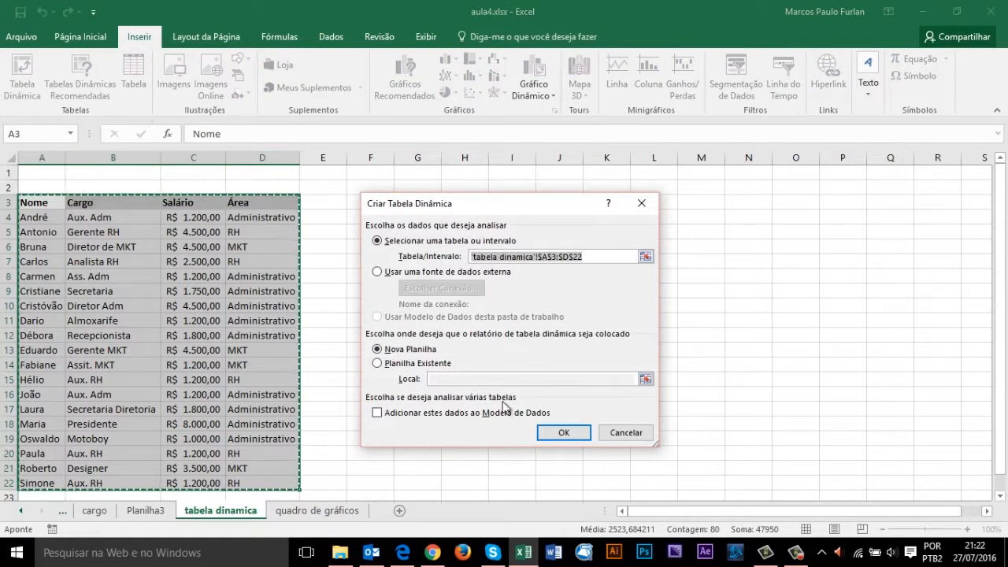
left_click(561, 433)
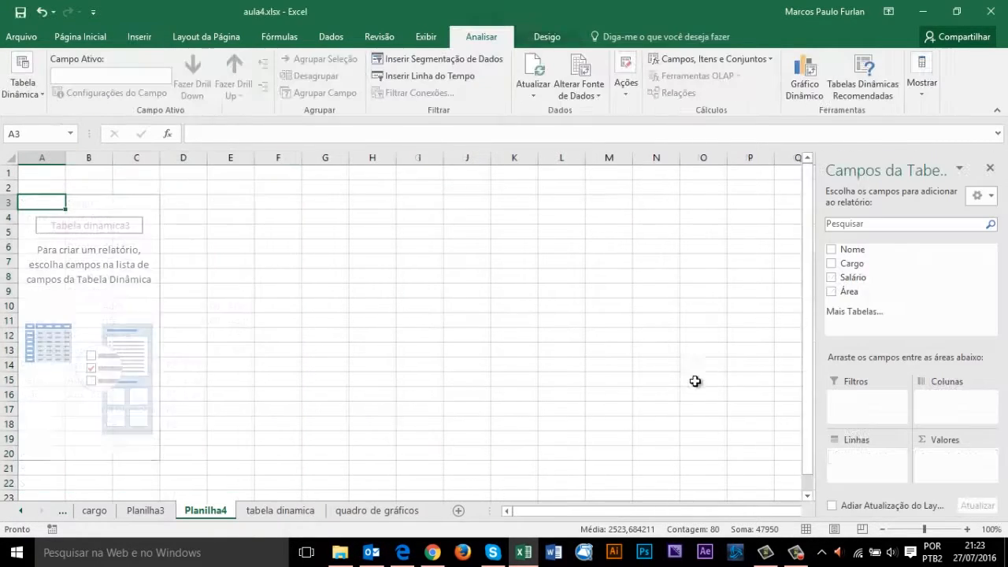
left_click(831, 250)
left_click(831, 277)
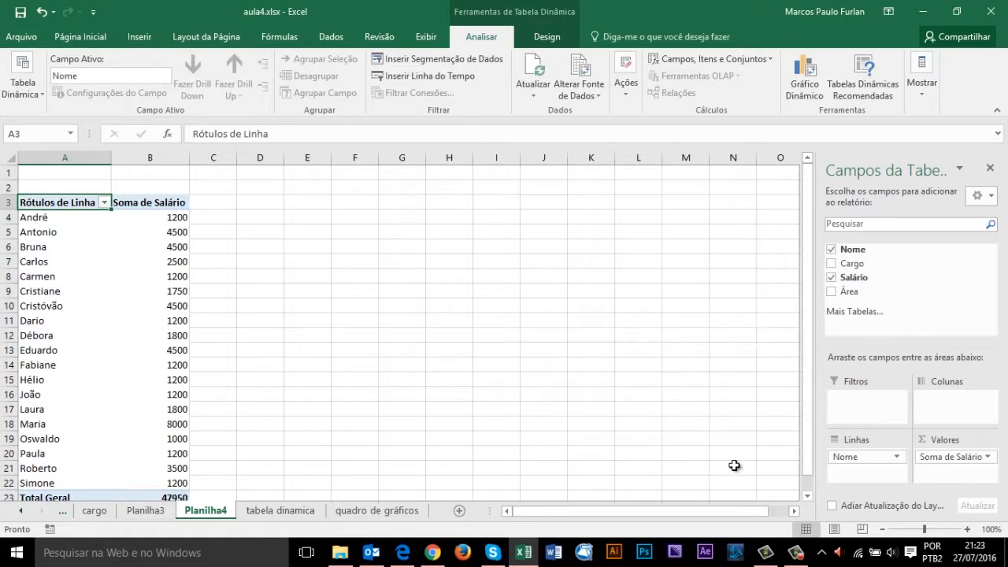
Insert a clustered bar pivot chart from the pivot table of salaries by Nome
left_click(804, 77)
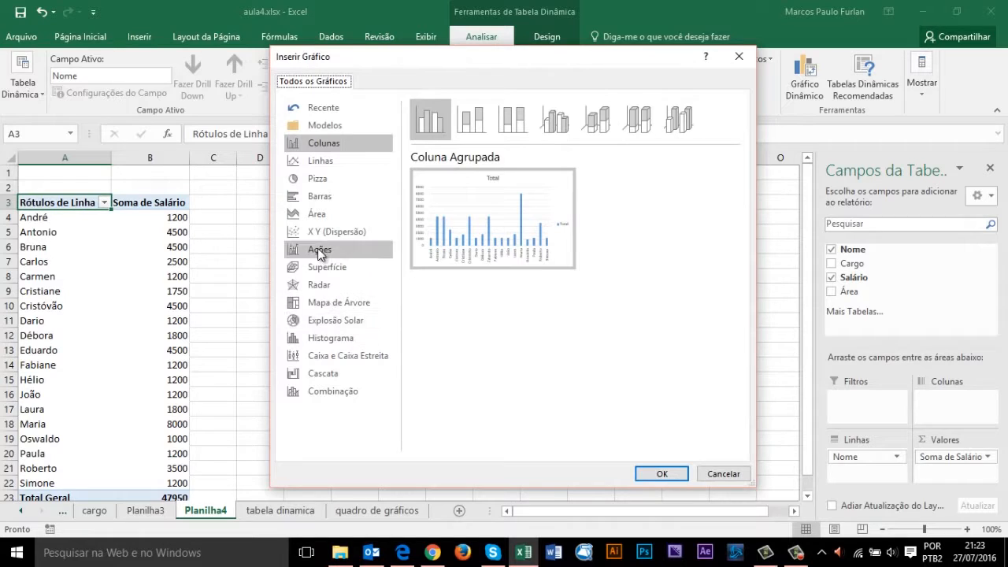
left_click(318, 217)
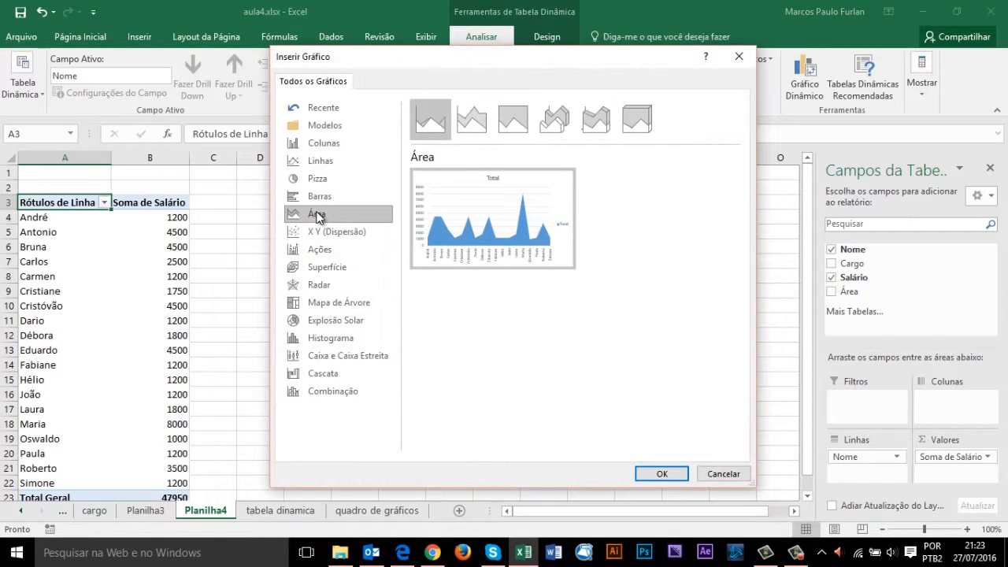
left_click(319, 198)
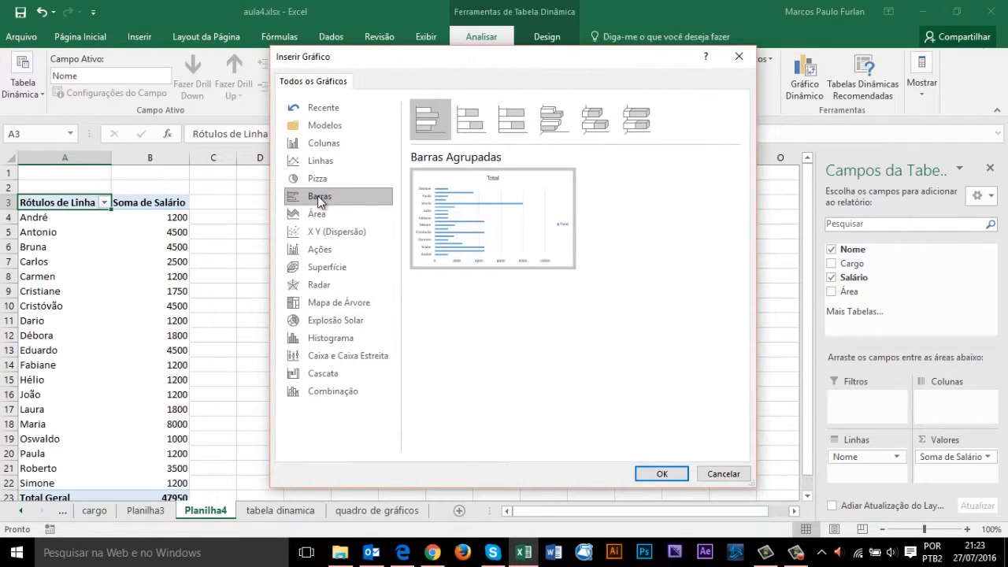
left_click(662, 473)
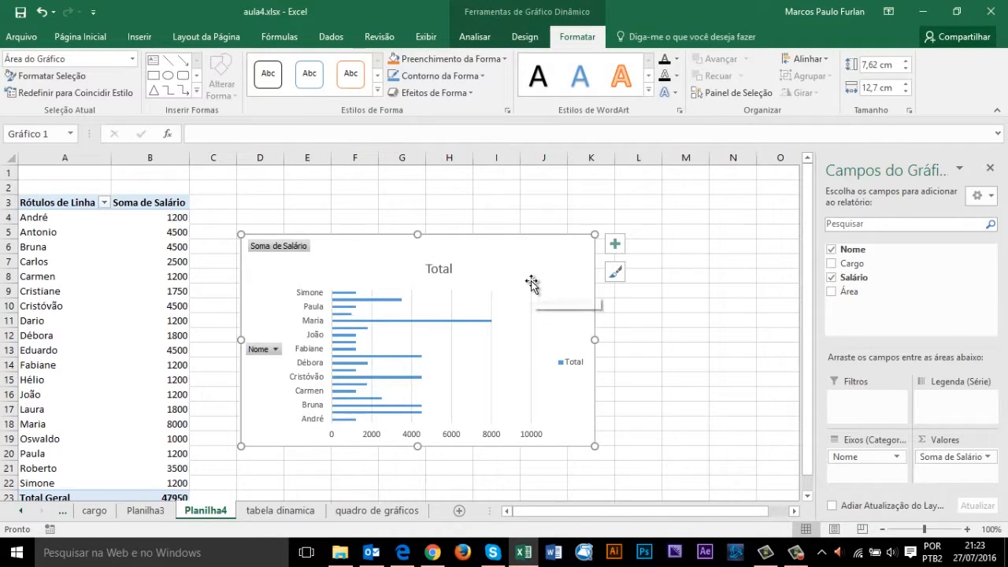
Move the bar chart to the quadro de gráficos sheet and align it directly below the column chart
key("Delete")
left_click(393, 510)
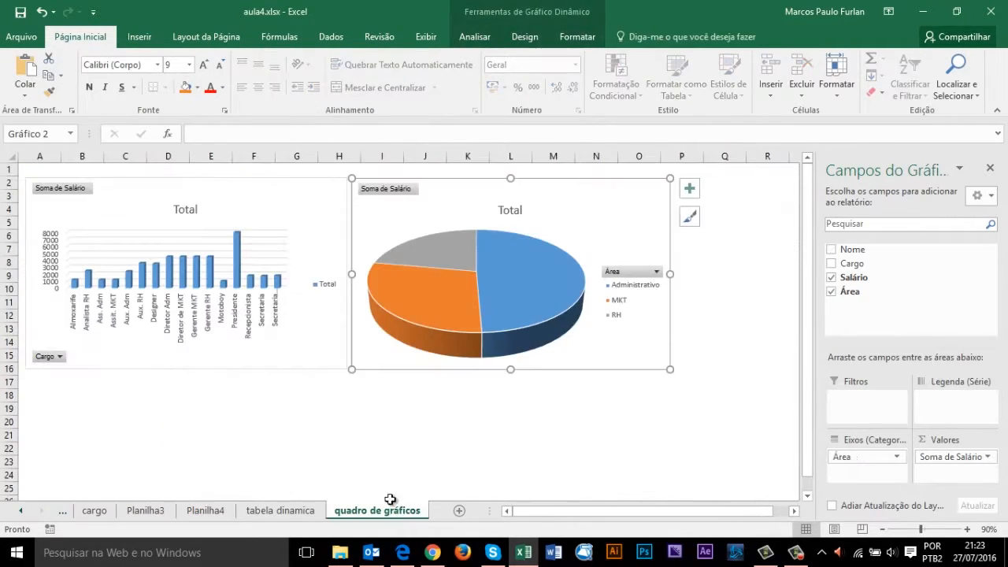
left_click(326, 432)
key("ctrl+v")
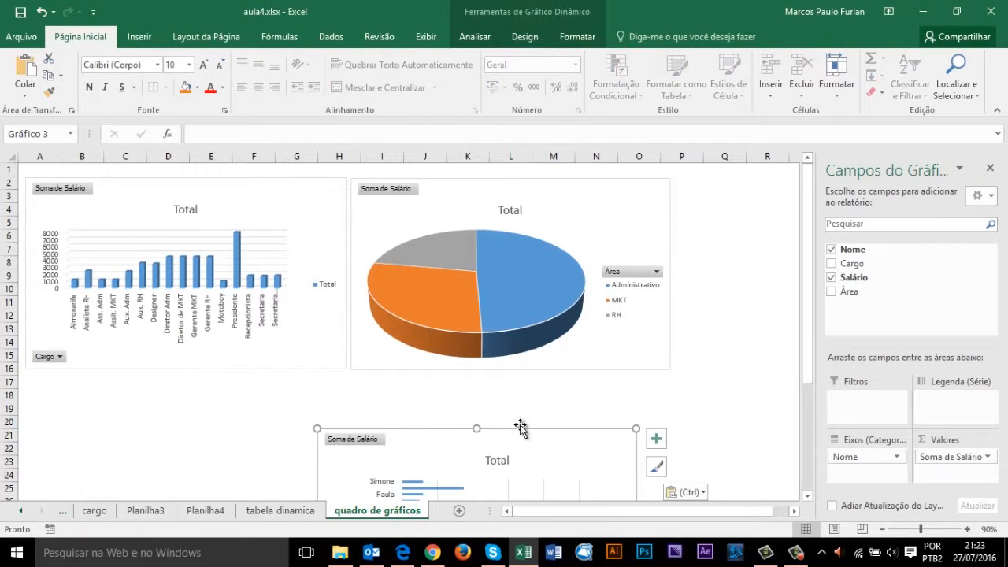
mouse_move(518, 446)
left_mouse_down()
mouse_move(223, 398)
mouse_move(228, 389)
left_mouse_up()
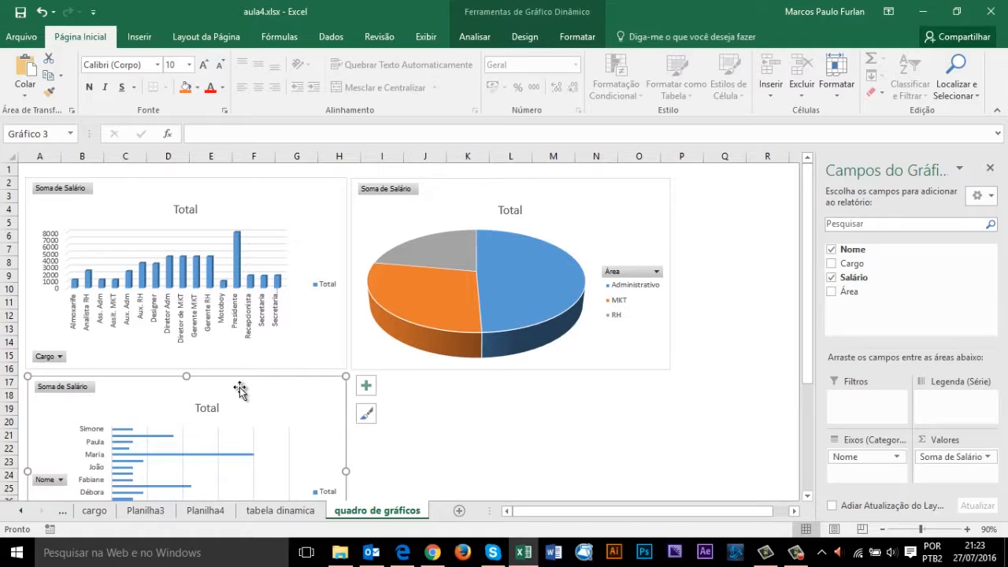
Change the column chart's title to Cargo
left_click(184, 211)
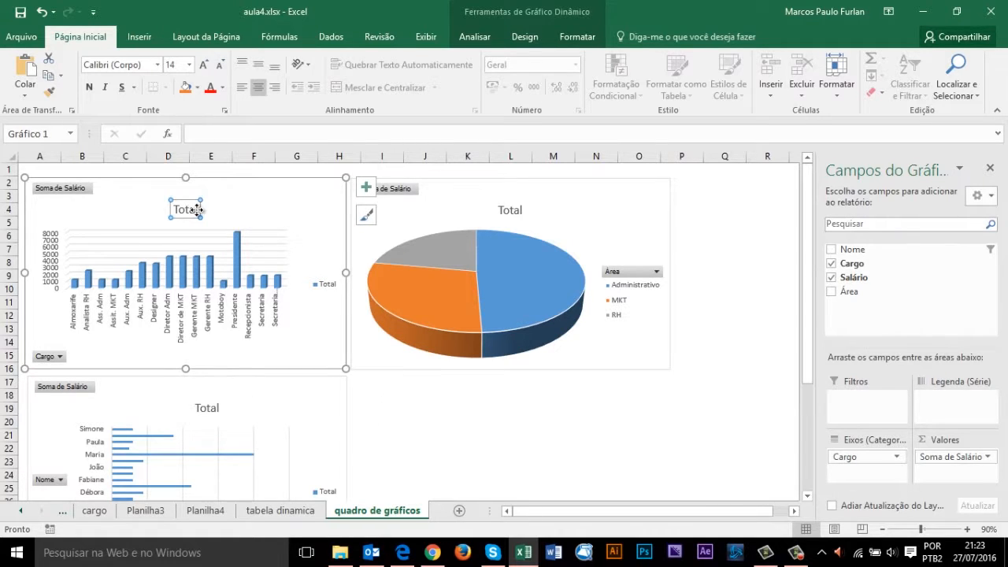
left_click_drag(197, 209, 146, 212)
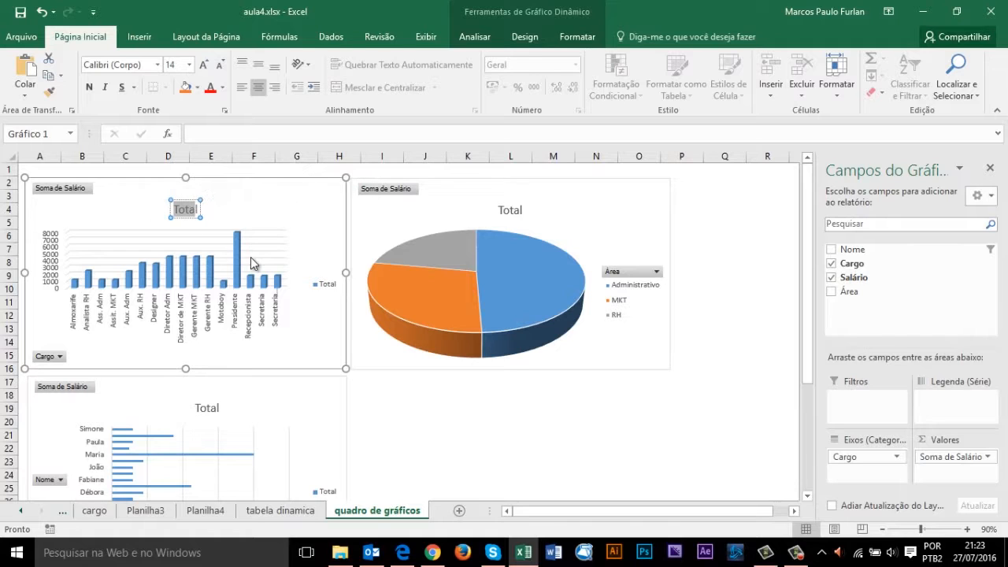
key("BackSpace")
type("d")
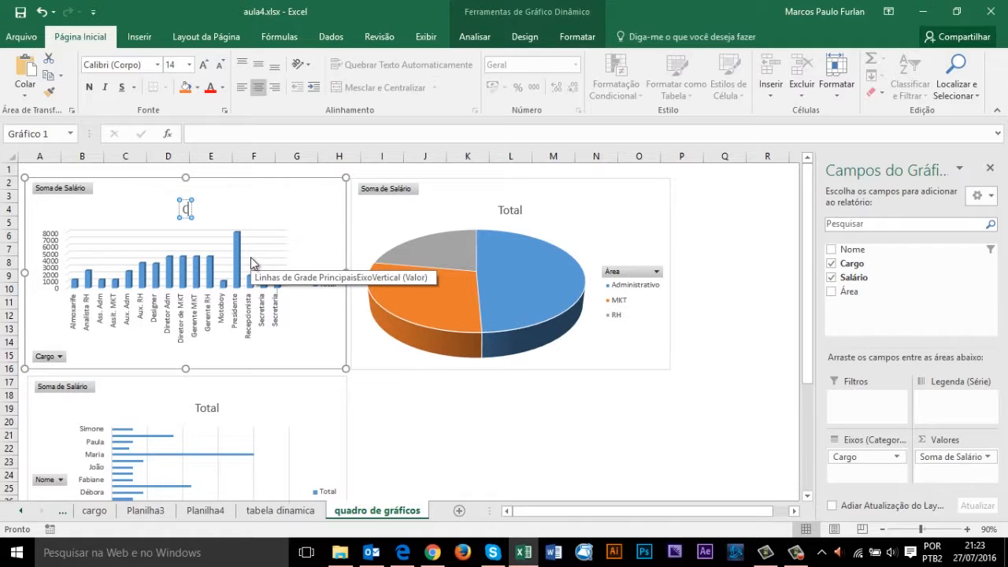
type("argo")
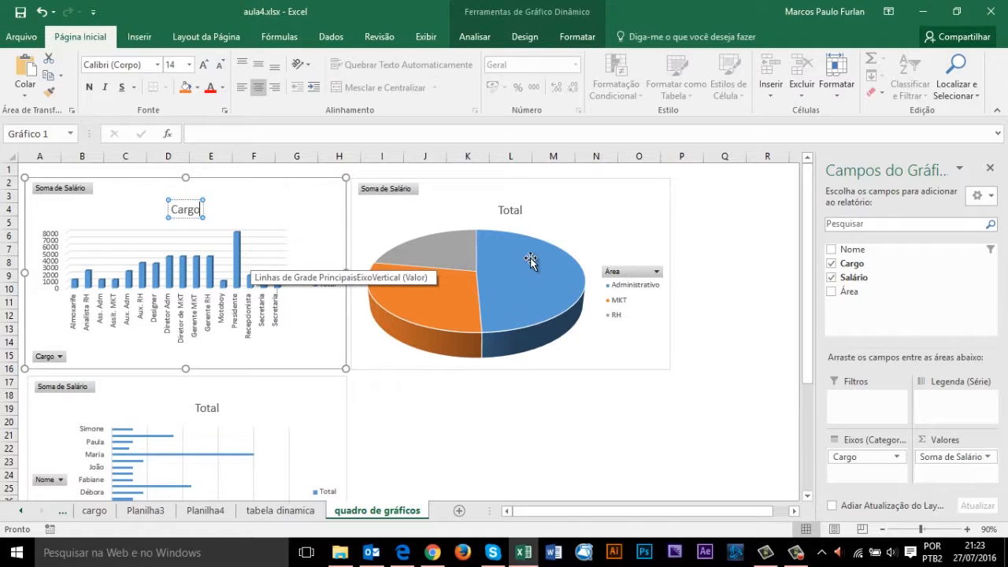
Change the pie chart's title to Área and the bar chart's title to Nome
left_click(511, 210)
double_click(504, 210)
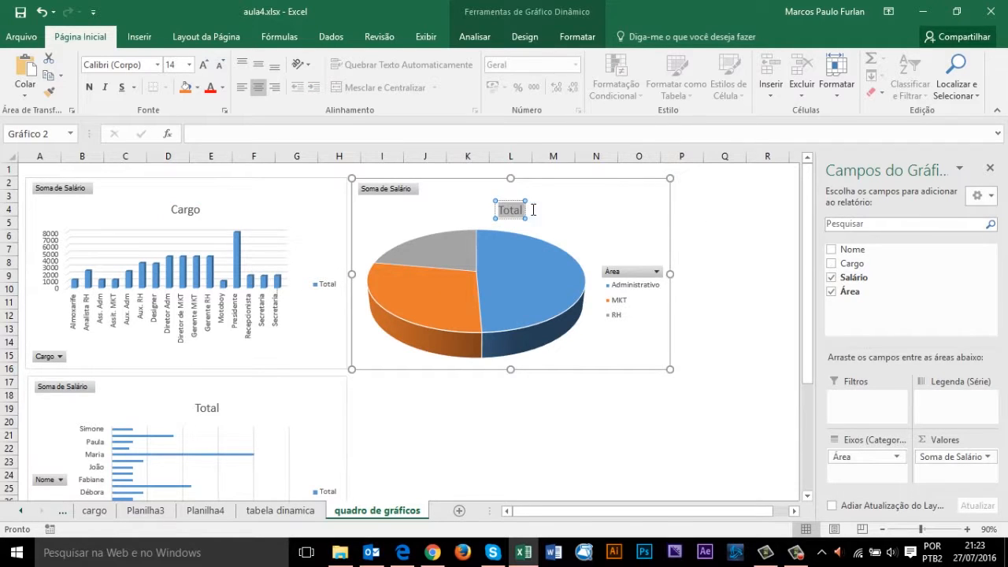
type("Área")
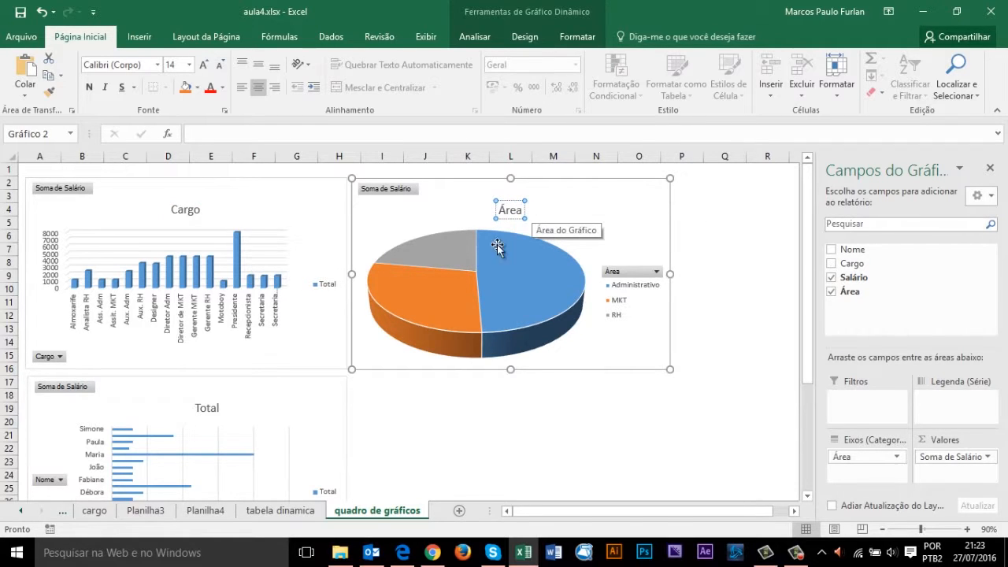
left_click(208, 409)
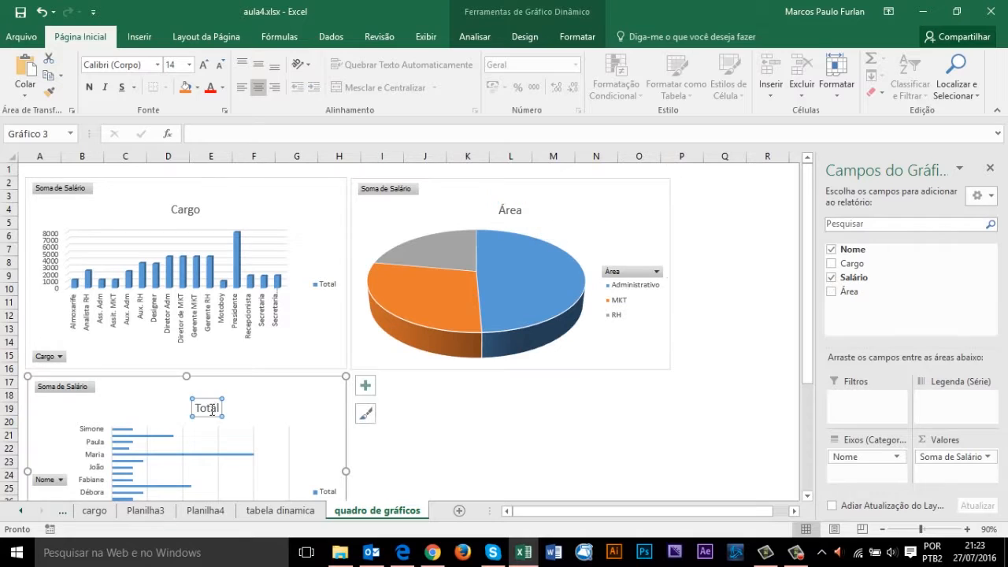
double_click(197, 407)
type("Nome")
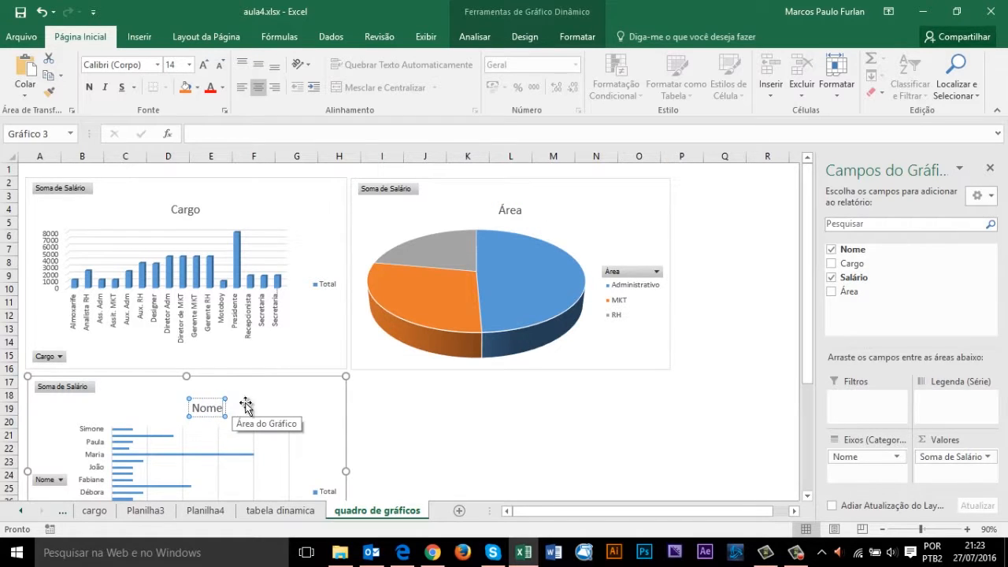
left_click(364, 408)
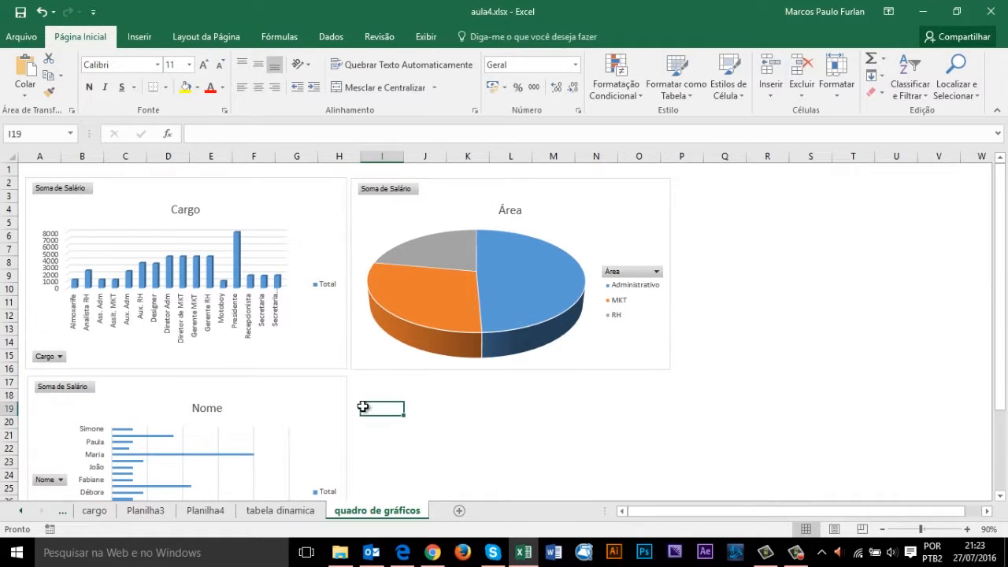
scroll(287, 407, "down", 3)
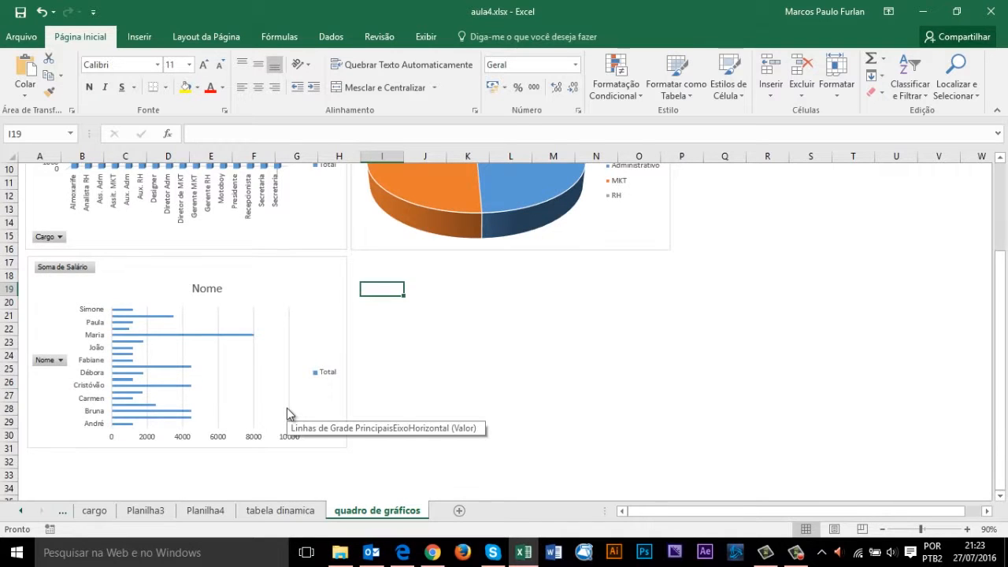
scroll(286, 408, "up", 1)
left_click(421, 356)
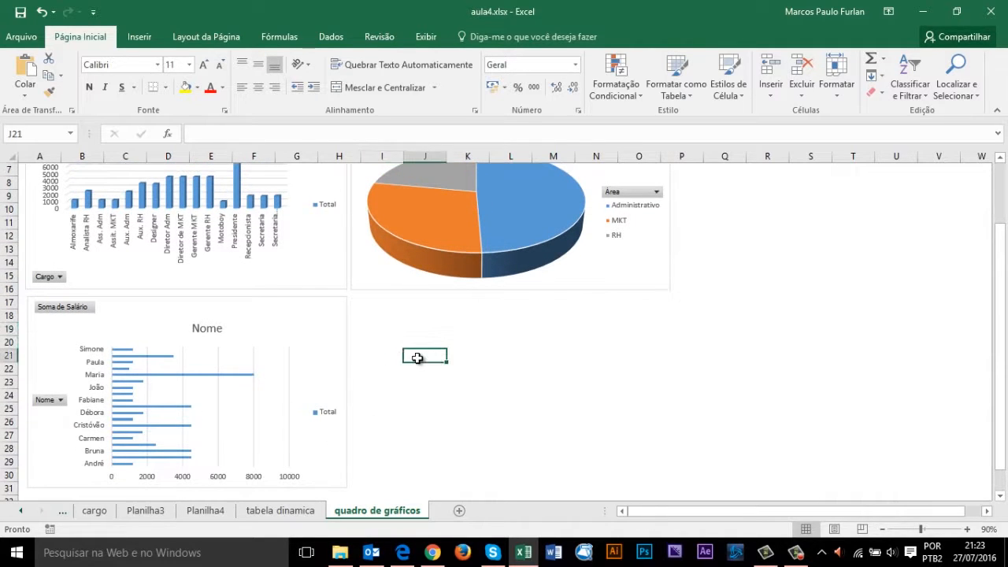
scroll(422, 355, "up", 2)
scroll(423, 355, "down", 3)
scroll(423, 358, "up", 3)
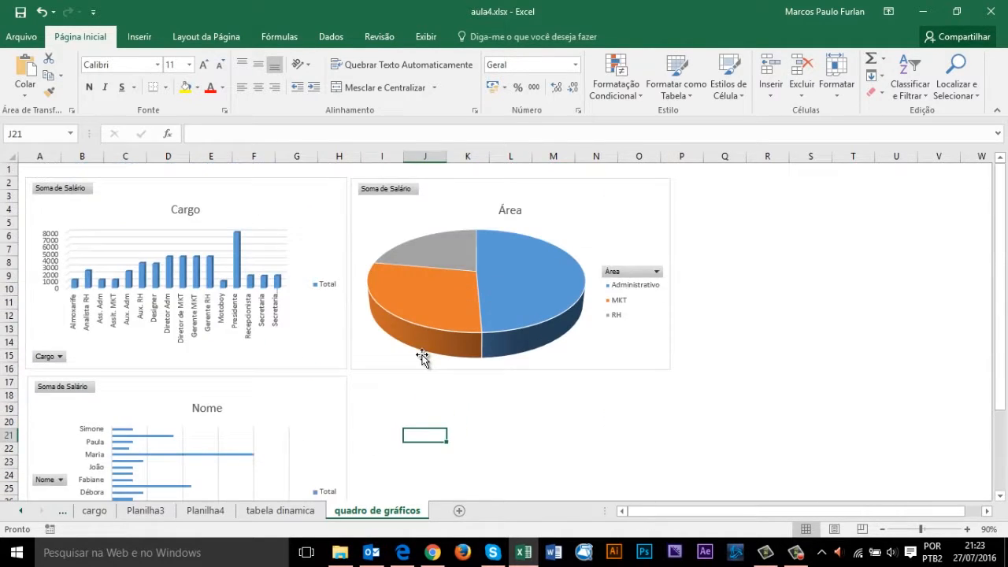
mouse_move(437, 319)
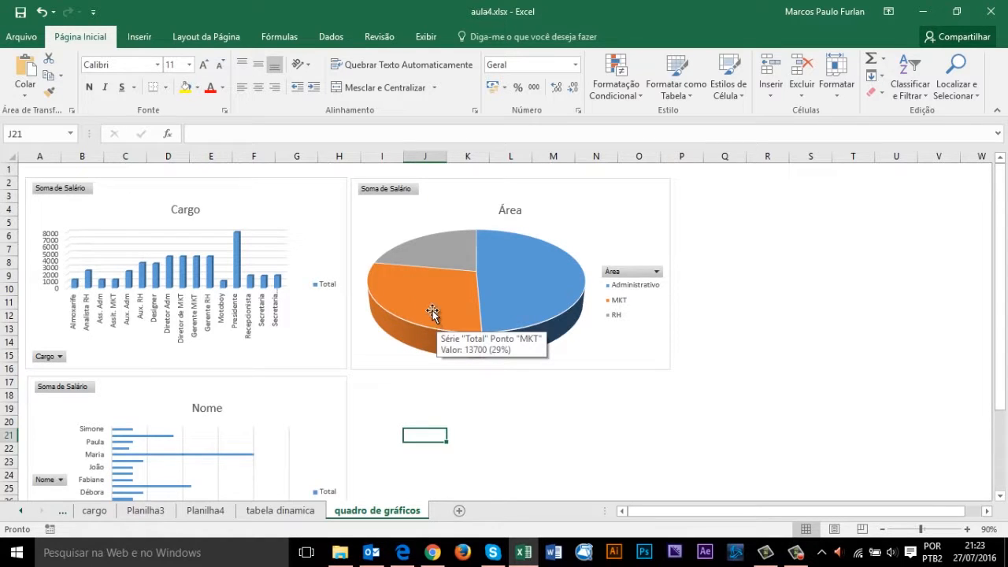
Insert a Cargo slicer for the column chart and place it below the pie chart, beside the Nome chart
left_click(389, 218)
left_click(484, 37)
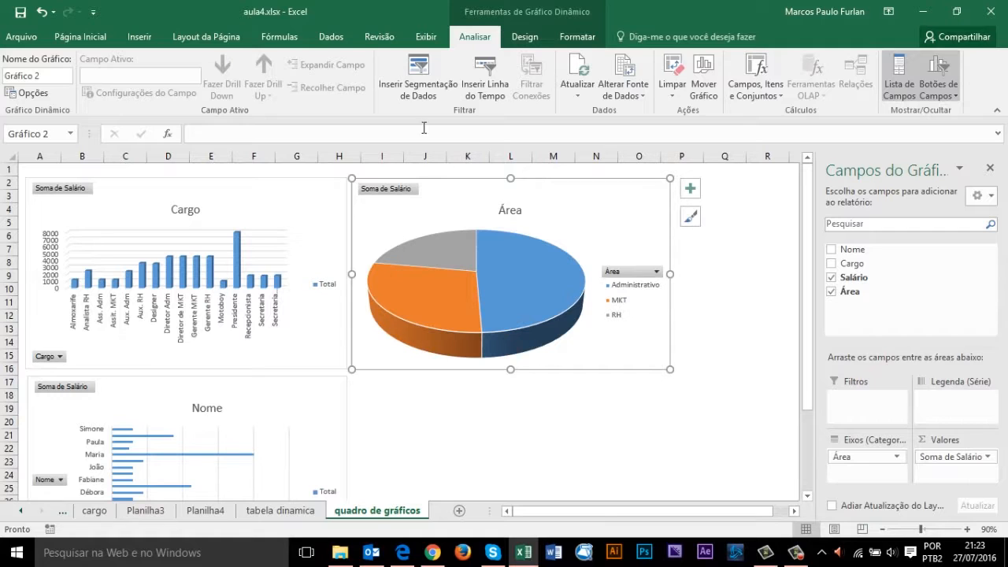
left_click(307, 198)
left_click(419, 77)
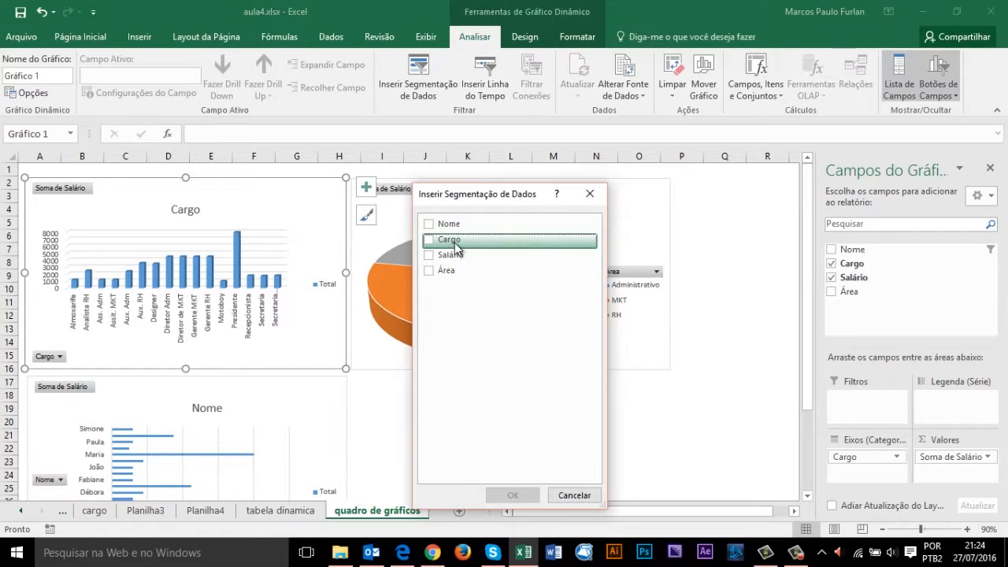
left_click(428, 239)
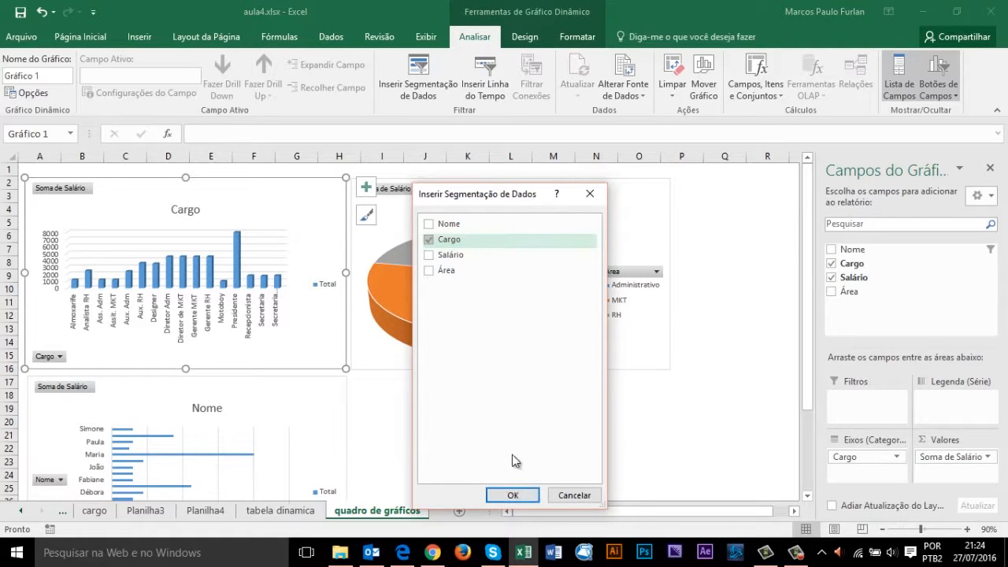
left_click(513, 494)
left_click_drag(432, 255, 426, 384)
left_click(752, 321)
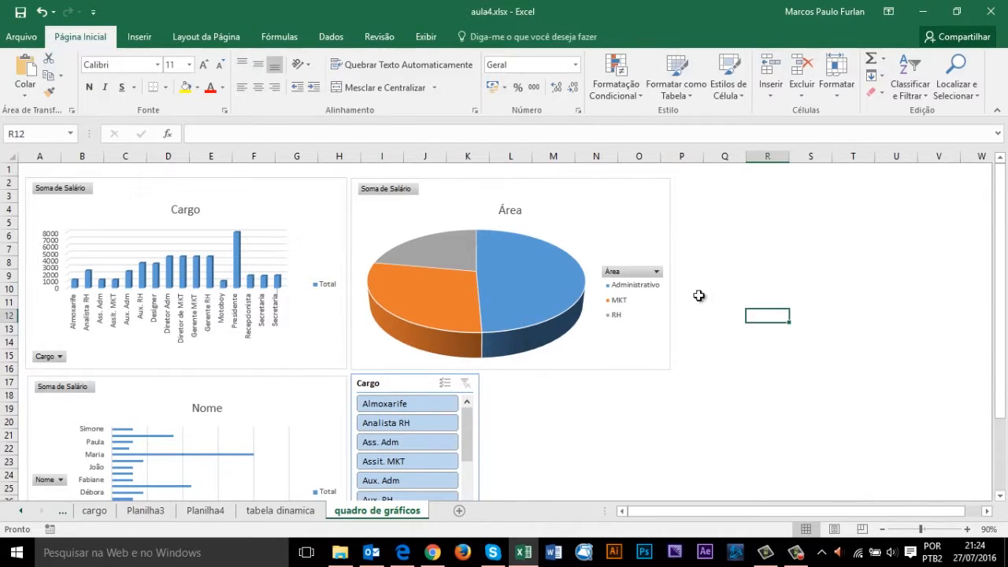
Insert an Área slicer for the pie chart and align it beside the Cargo slicer
left_click(611, 222)
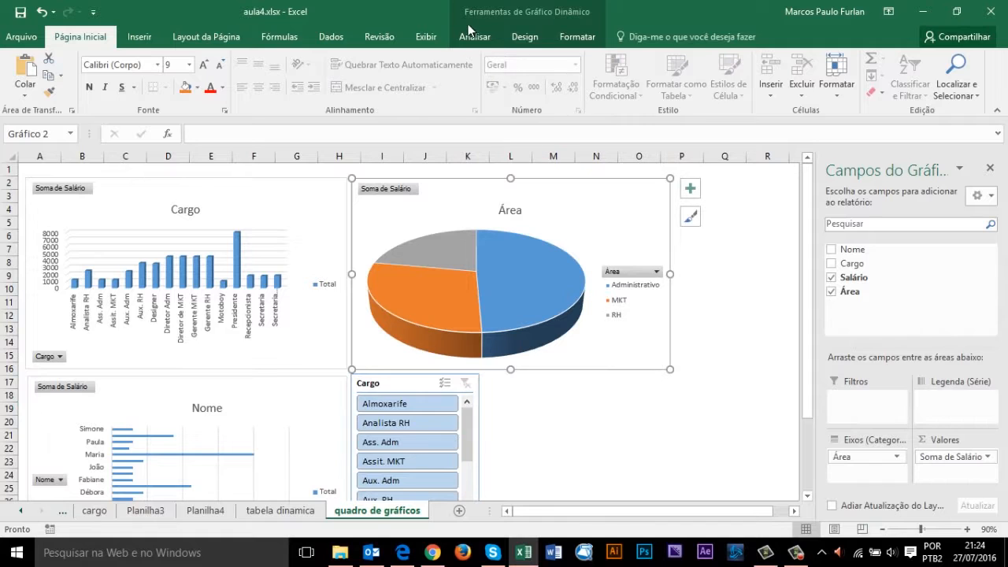
left_click(473, 37)
scroll(650, 214, "down", 1)
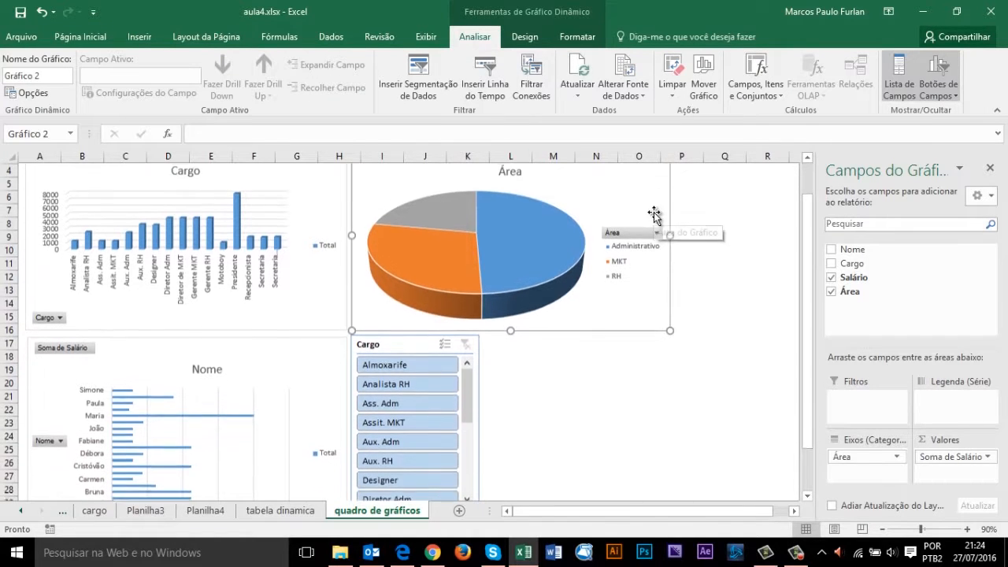
left_click(883, 530)
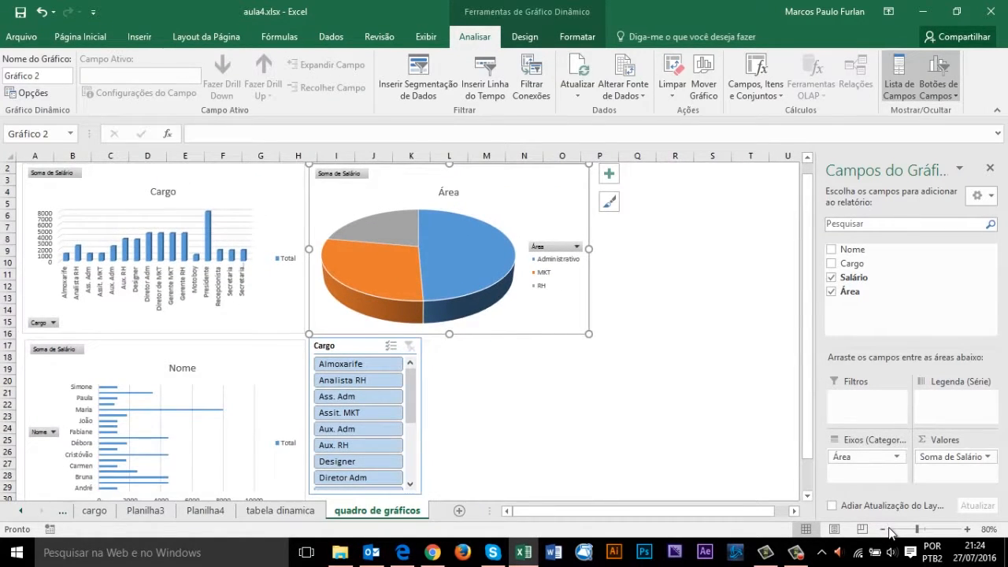
left_click(883, 529)
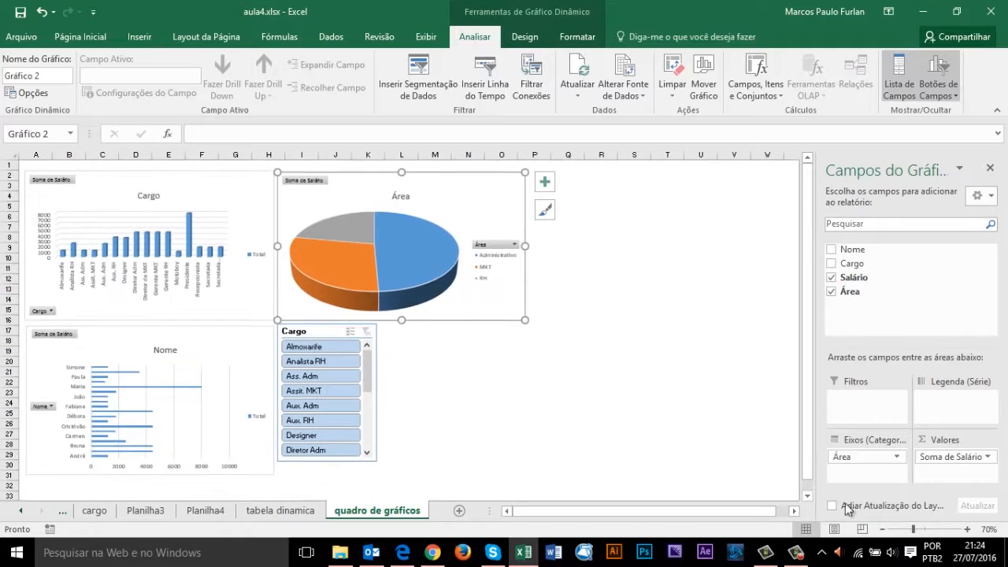
left_click(427, 69)
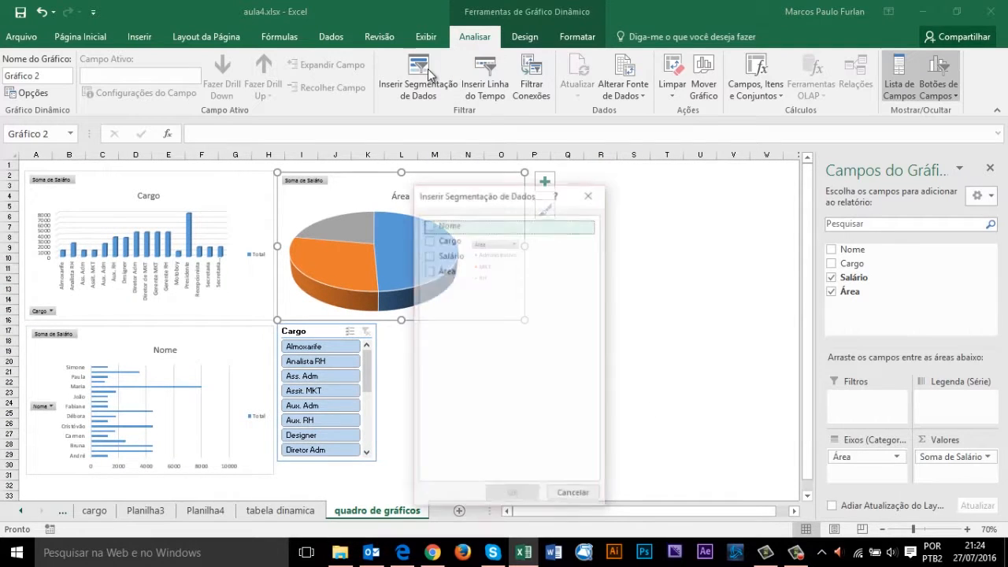
left_click(454, 272)
left_click(512, 495)
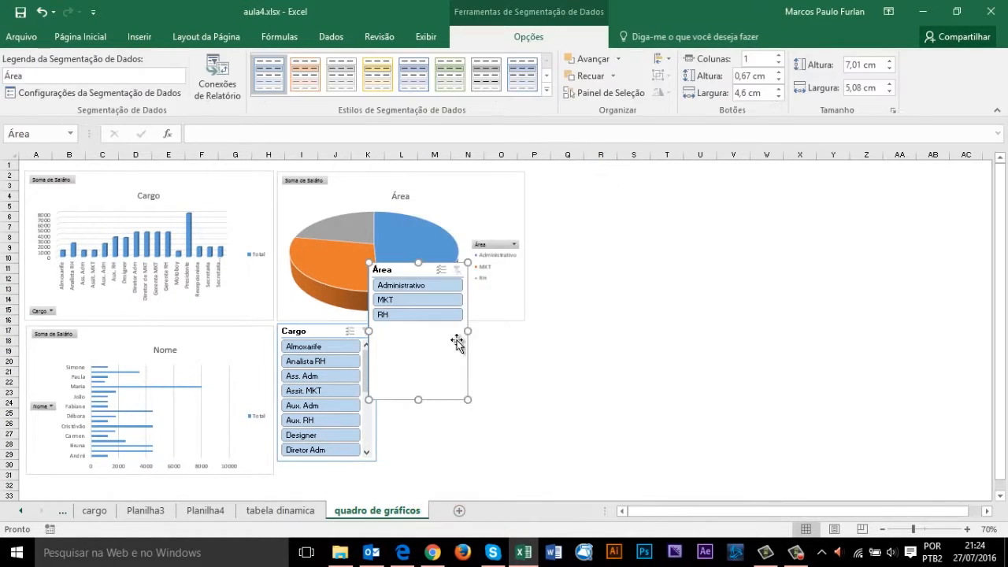
left_click_drag(405, 266, 419, 334)
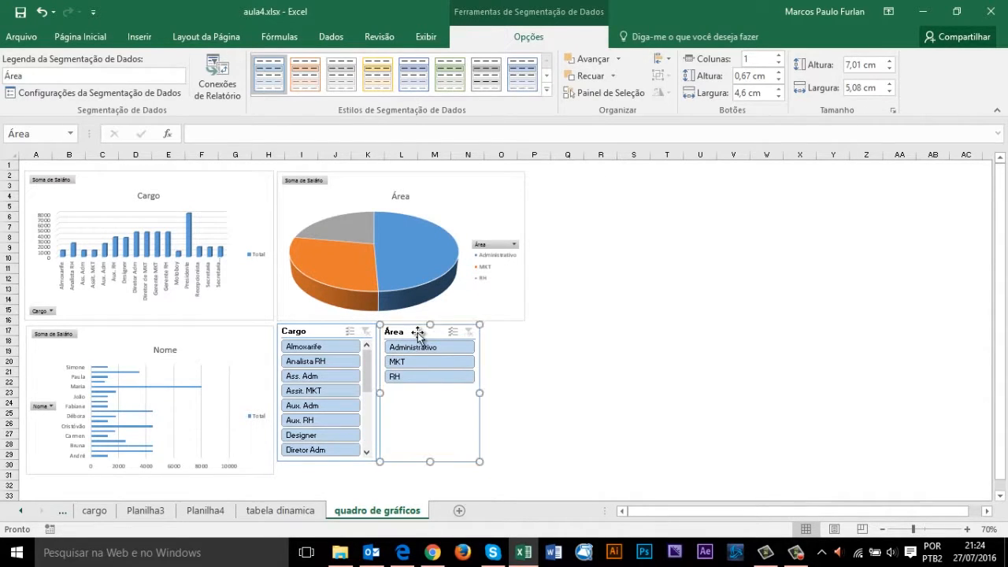
Insert a Nome slicer for the bar chart and place it beside the Área slicer
left_click(238, 350)
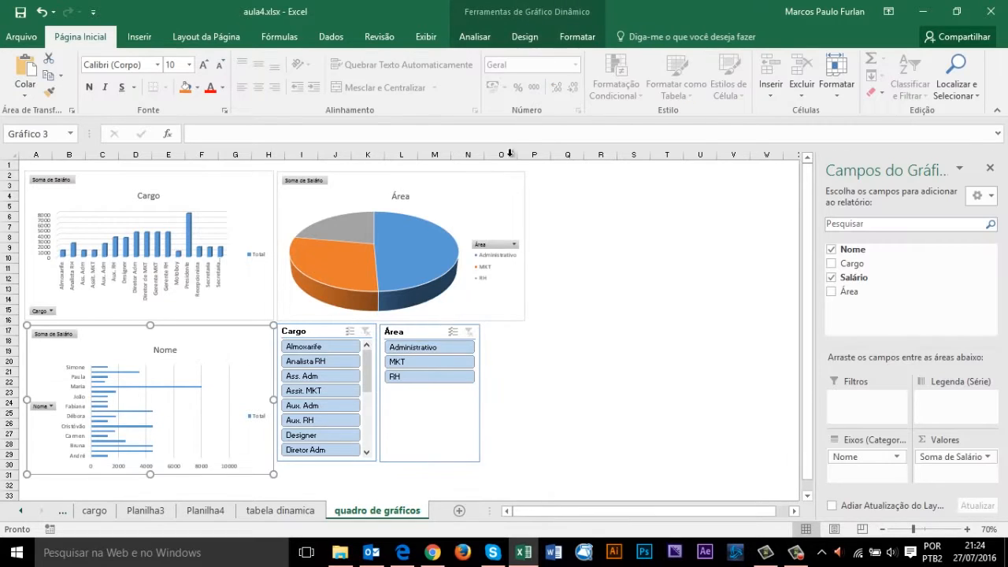
left_click(475, 37)
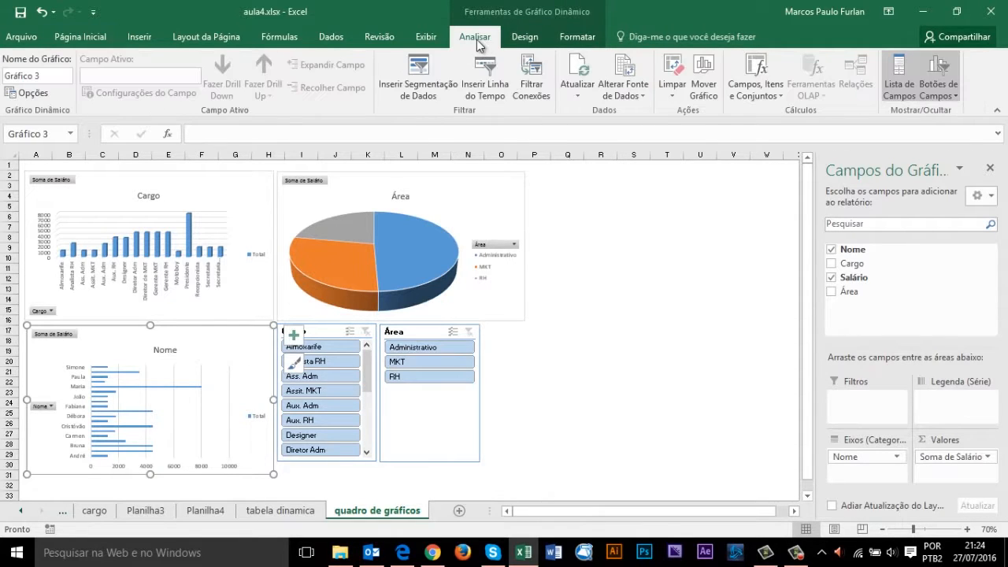
left_click(419, 70)
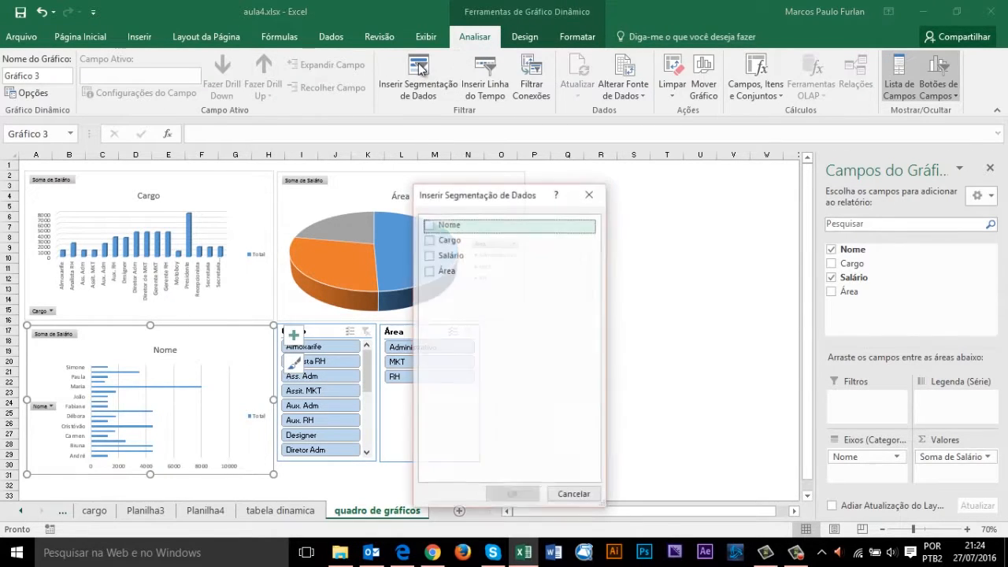
left_click(449, 226)
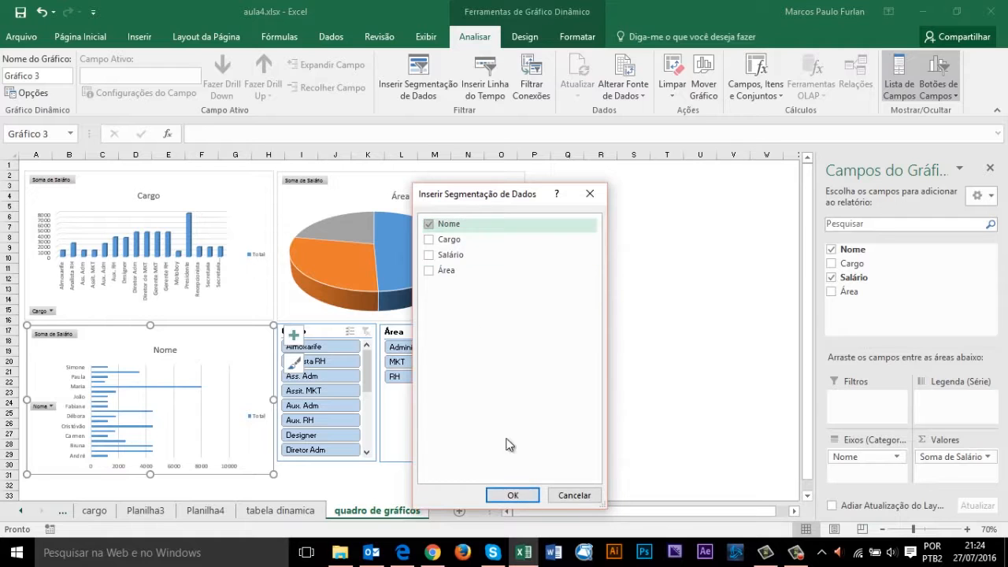
left_click(528, 497)
left_click_drag(411, 272, 527, 335)
Widen the Área chart to the Nome slicer's outer edge and extend all three slicers down to the Nome chart's lower edge
left_click(522, 293)
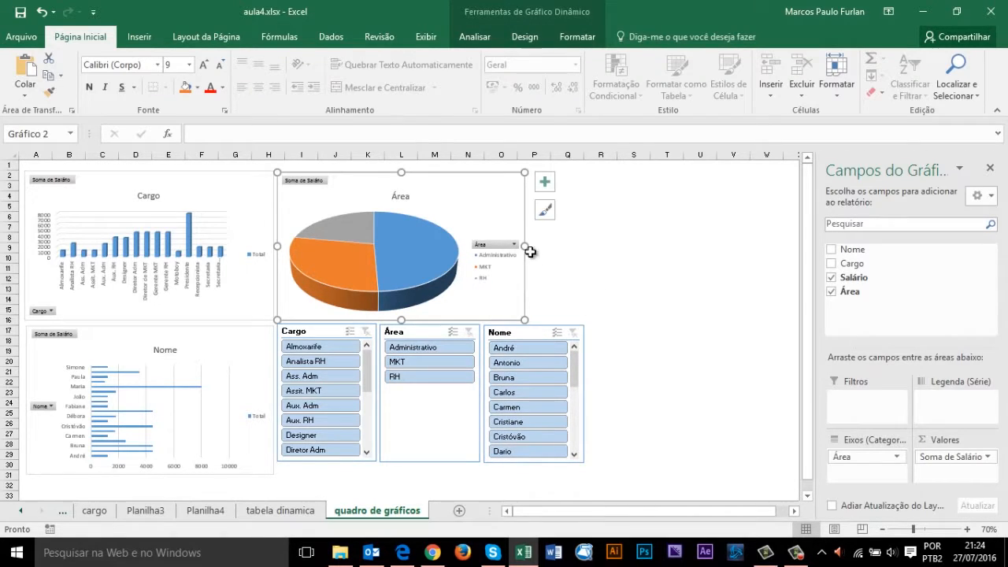
left_click_drag(525, 245, 582, 246)
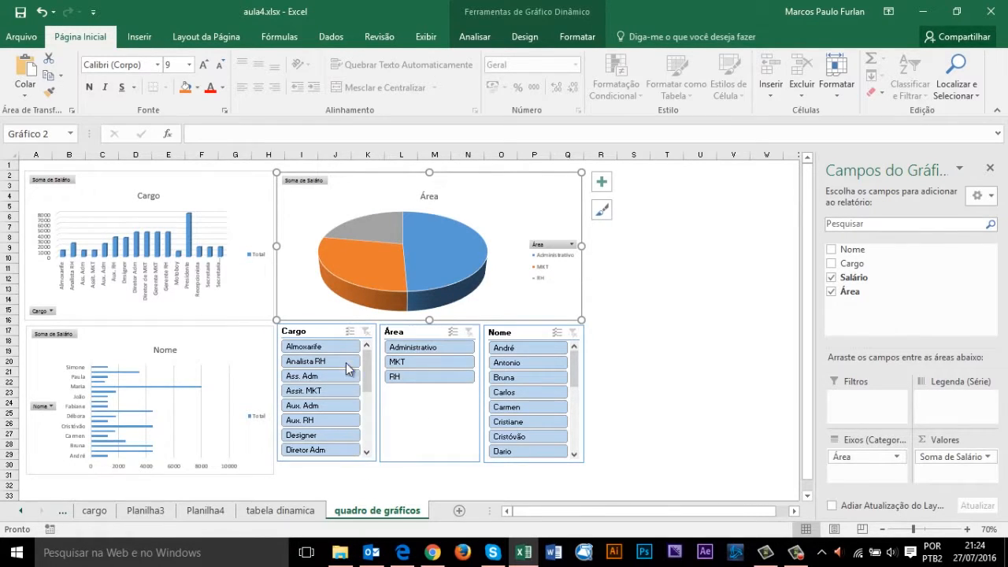
left_click_drag(335, 329, 337, 332)
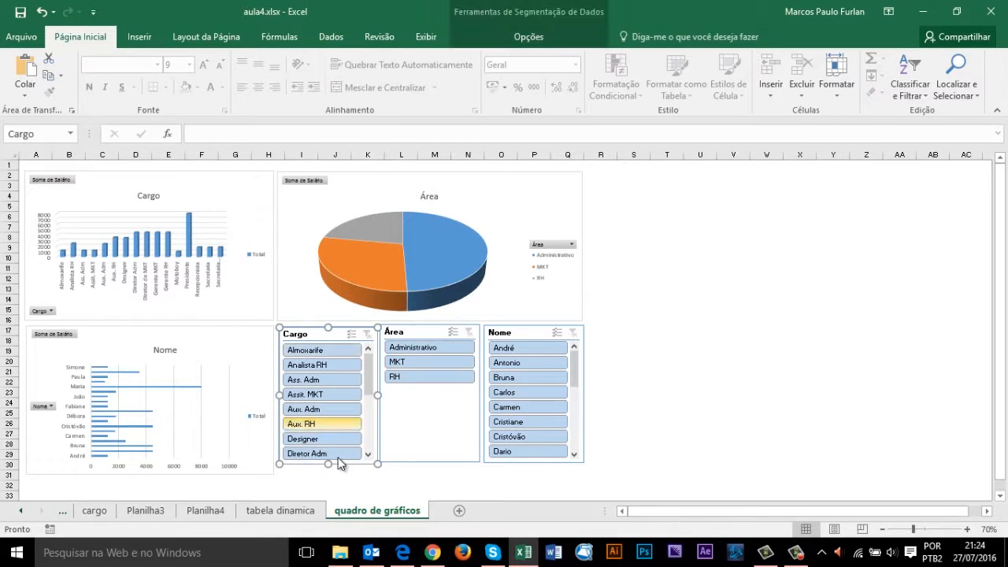
left_click_drag(330, 465, 327, 474)
left_click(441, 447)
left_click_drag(430, 462, 430, 474)
left_click(551, 463)
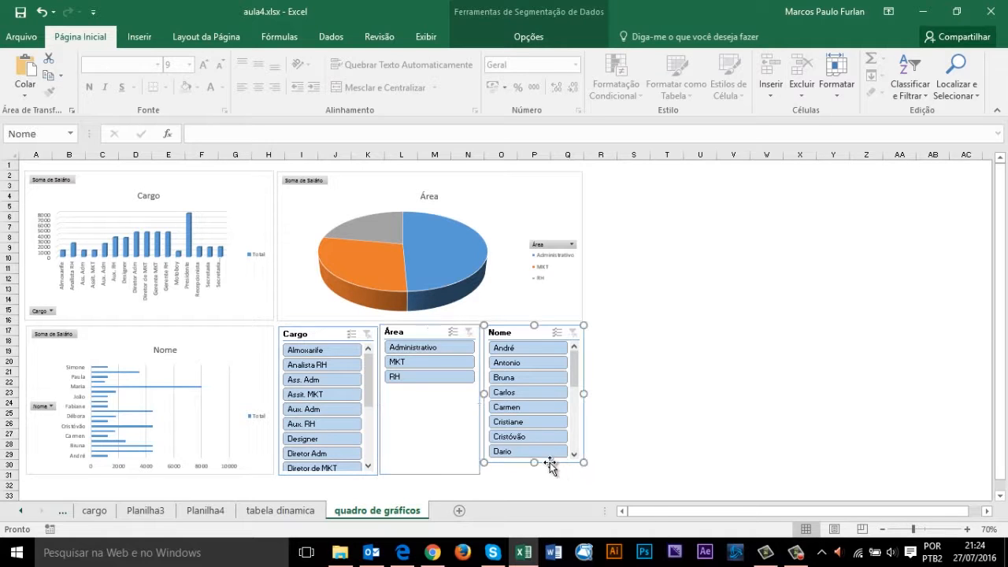
left_click_drag(536, 464, 534, 474)
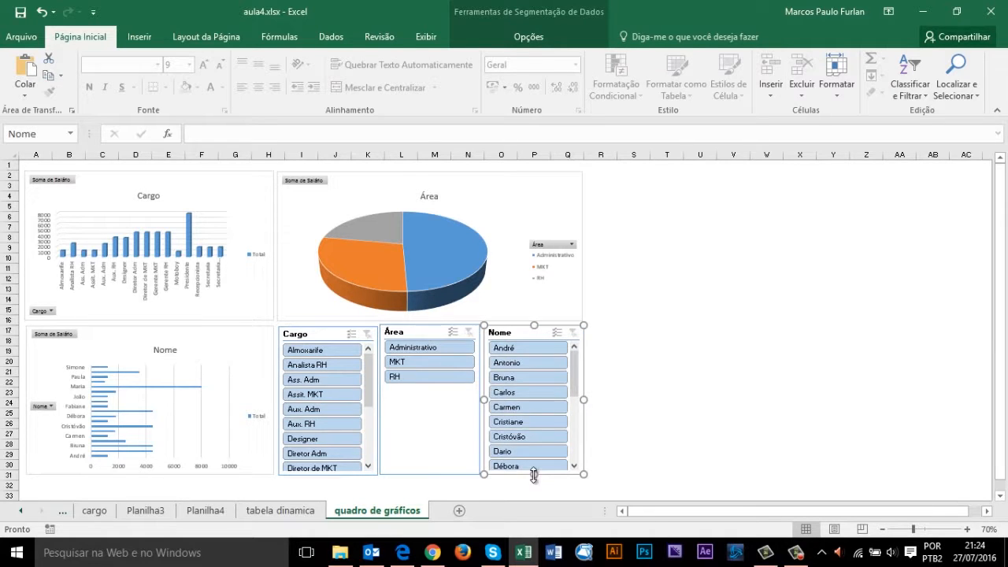
Test the Área slicer by filtering to MKT, Administrativo and RH in turn, and clear its filter
left_click(412, 415)
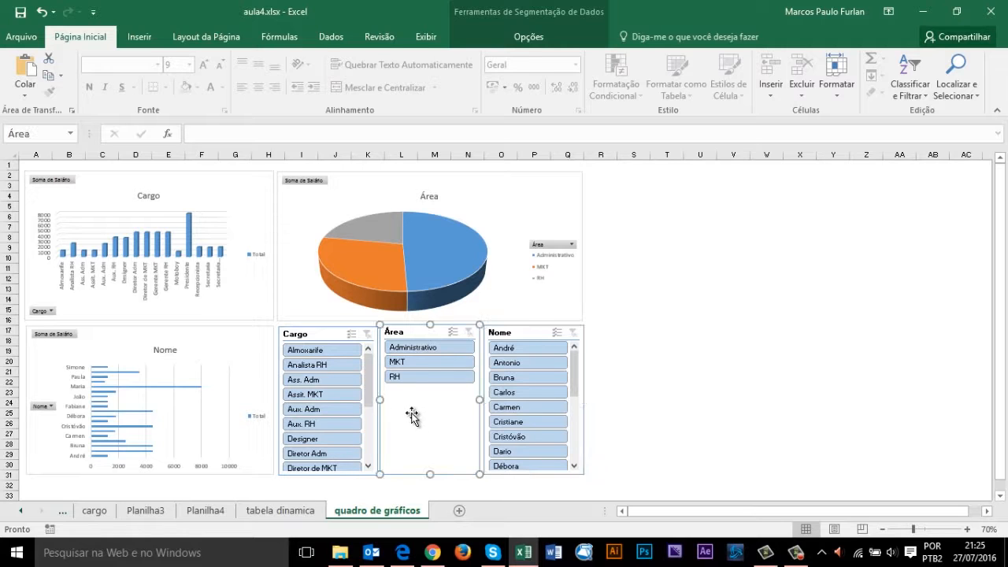
left_click(418, 362)
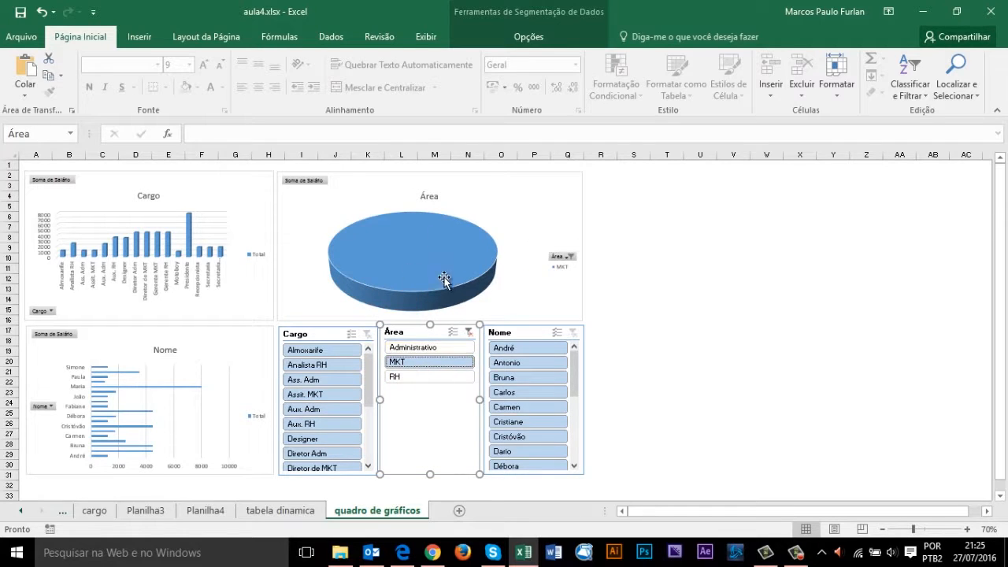
left_click(438, 349)
left_click(419, 376)
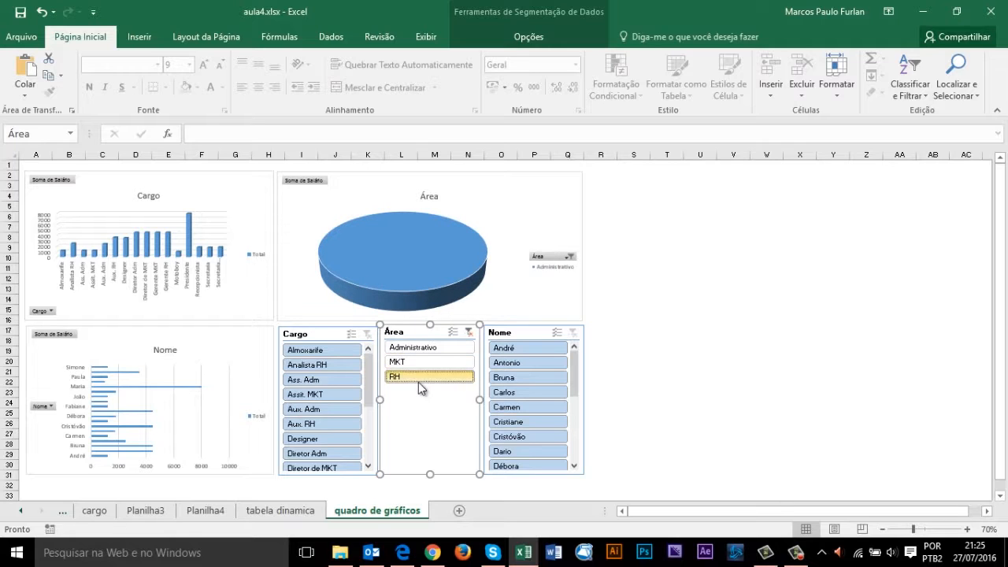
left_click(468, 333)
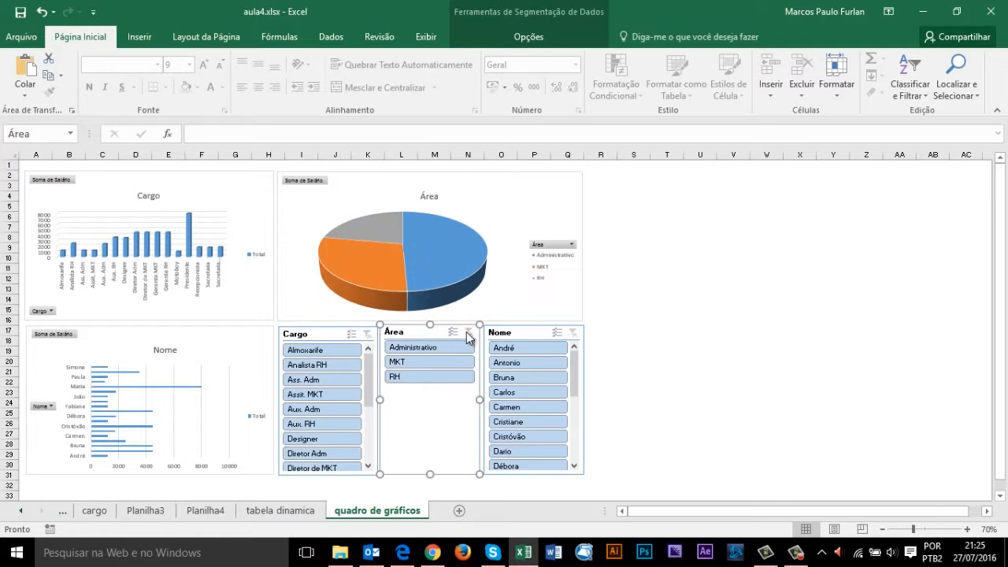
Test the Cargo slicer with Analista RH and the Nome slicer with a single employee, clearing each filter
left_click(330, 367)
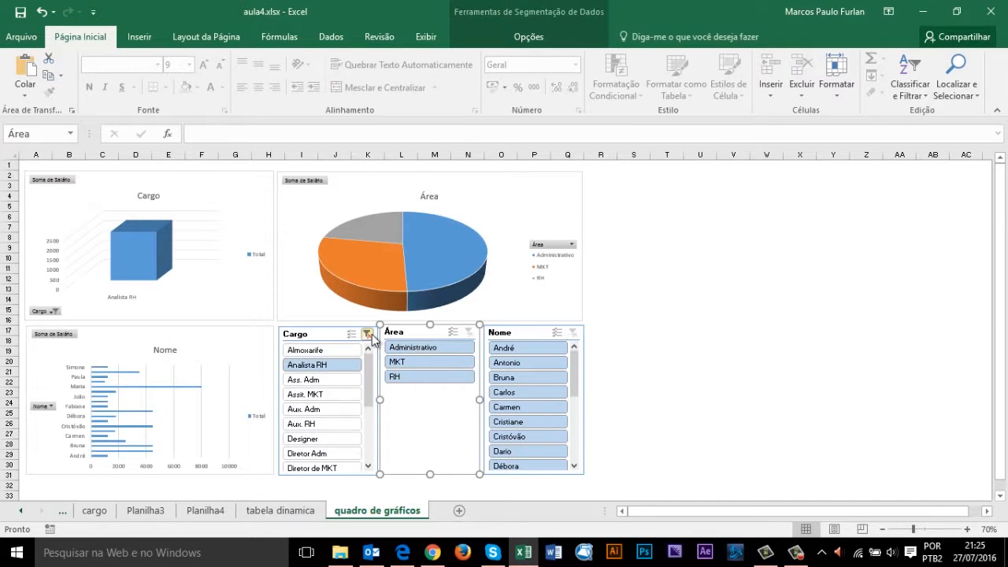
left_click(370, 336)
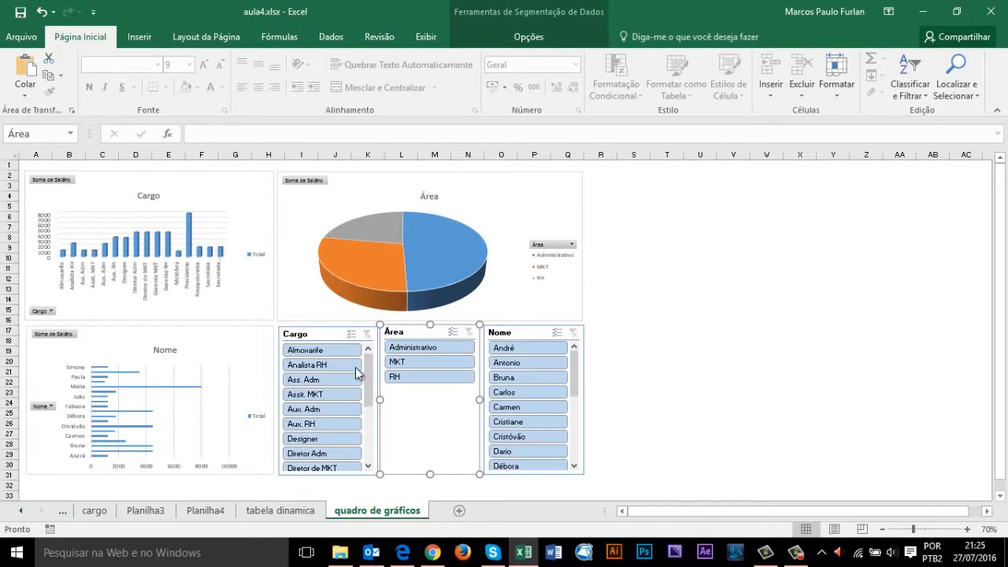
left_click(538, 364)
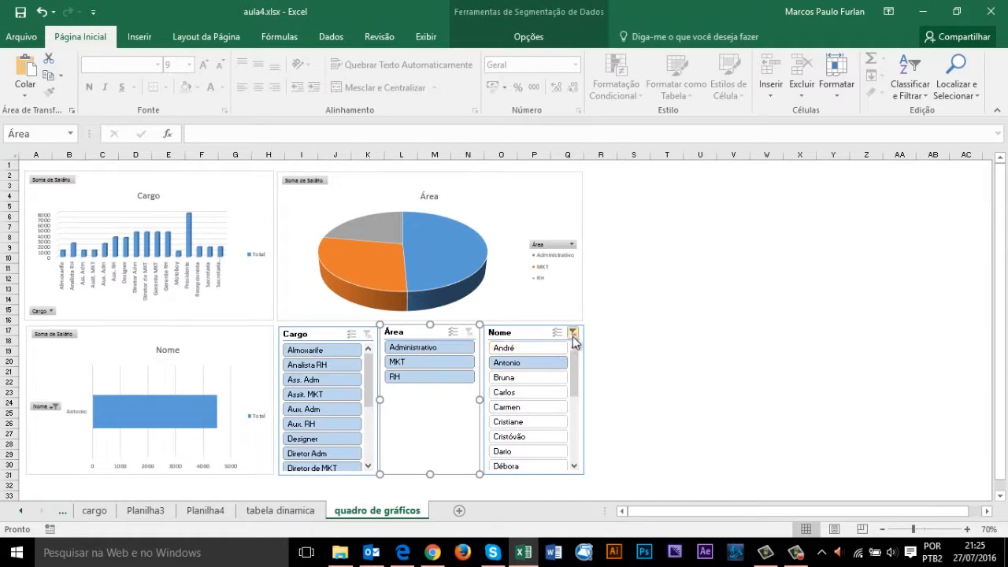
left_click(573, 332)
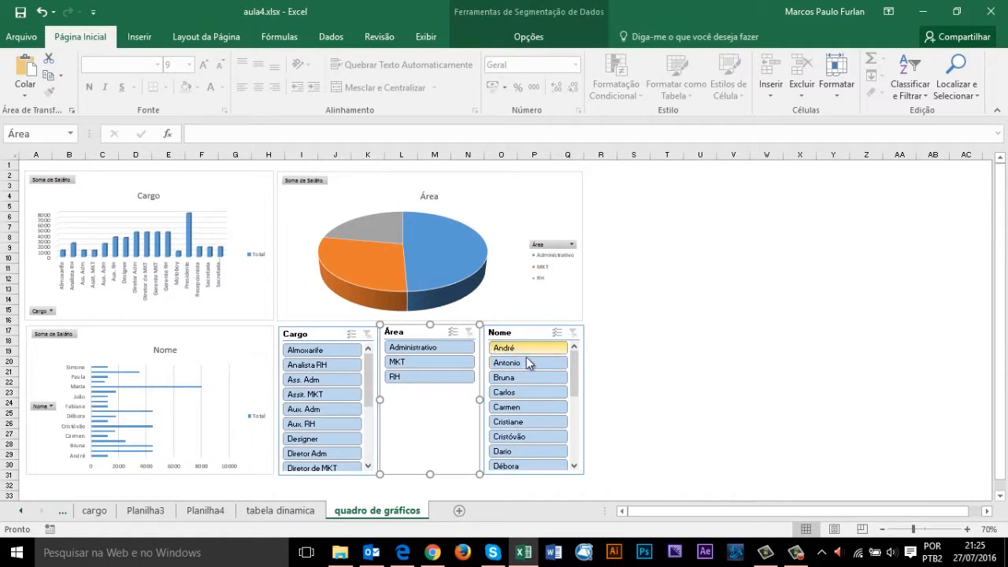
Connect the Cargo slicer to Tabela dinâmica2 and Tabela dinâmica3 as well through its report connections
left_click(329, 336)
right_click(330, 340)
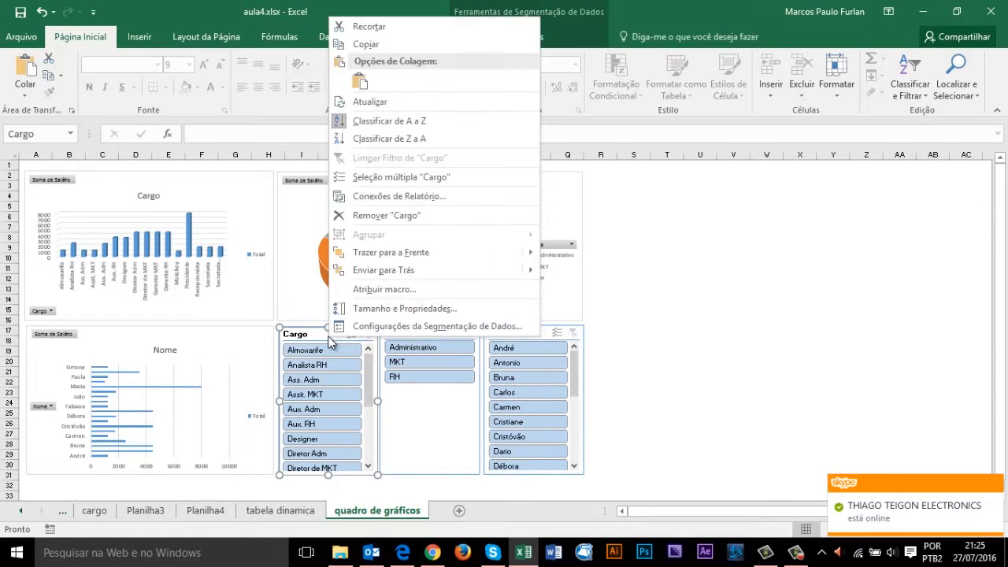
left_click(404, 195)
left_click(198, 262)
left_click(198, 276)
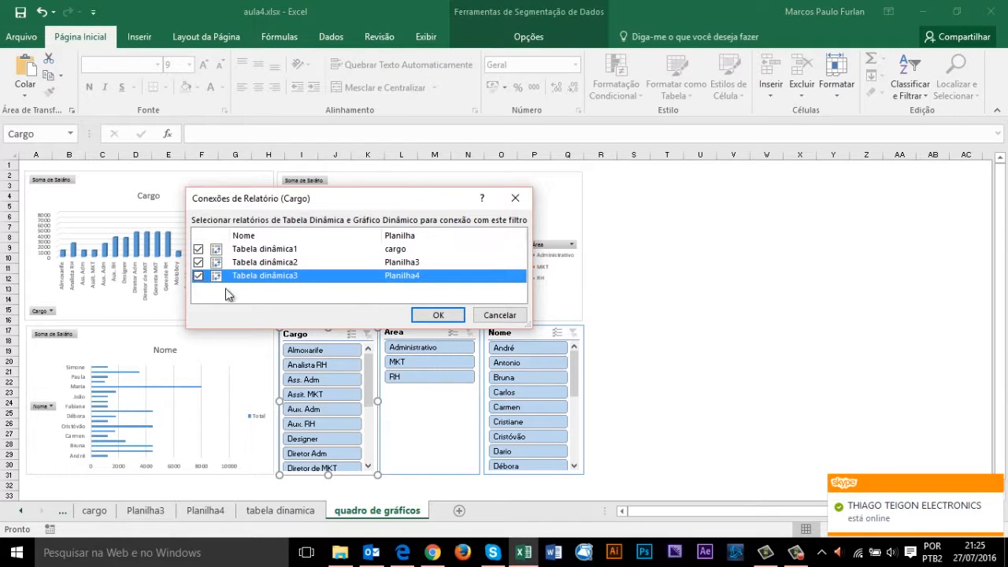
left_click(438, 315)
Connect the Área slicer to Tabela dinâmica1 and Tabela dinâmica3 as well through its report connections
right_click(429, 332)
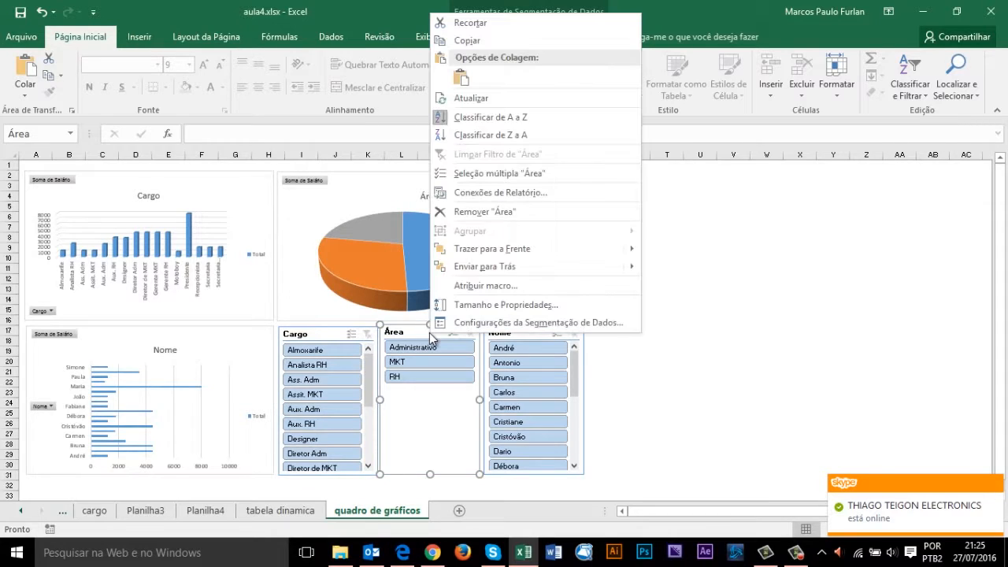
left_click(476, 199)
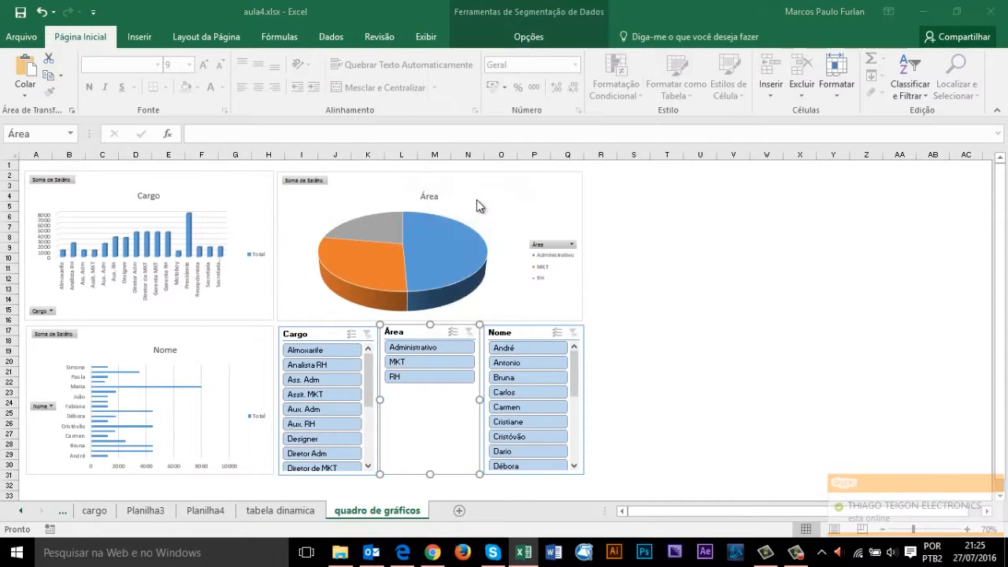
left_click(199, 274)
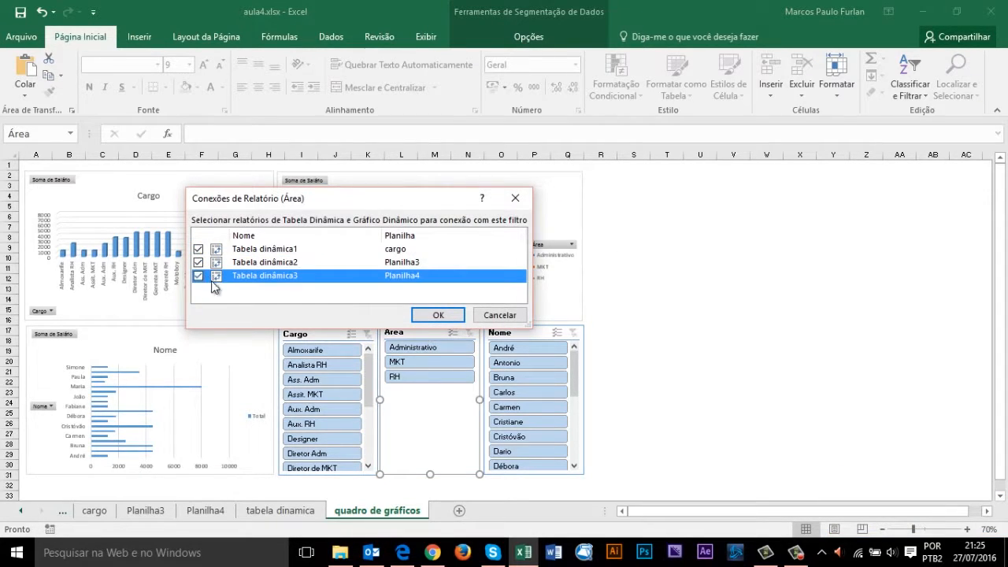
left_click(433, 315)
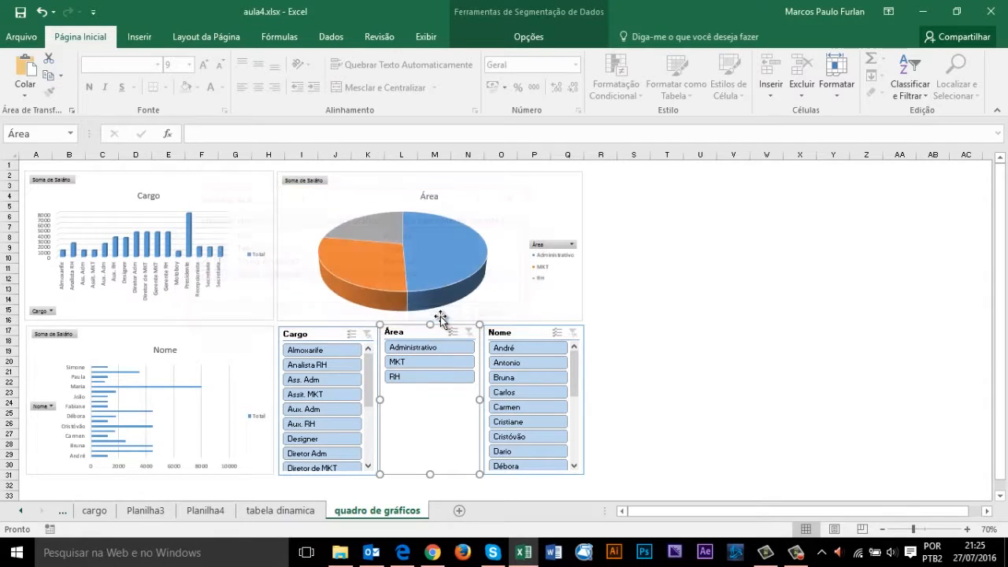
Connect the Nome slicer to Tabela dinâmica1 and Tabela dinâmica2 as well through its report connections
right_click(523, 334)
left_click(550, 200)
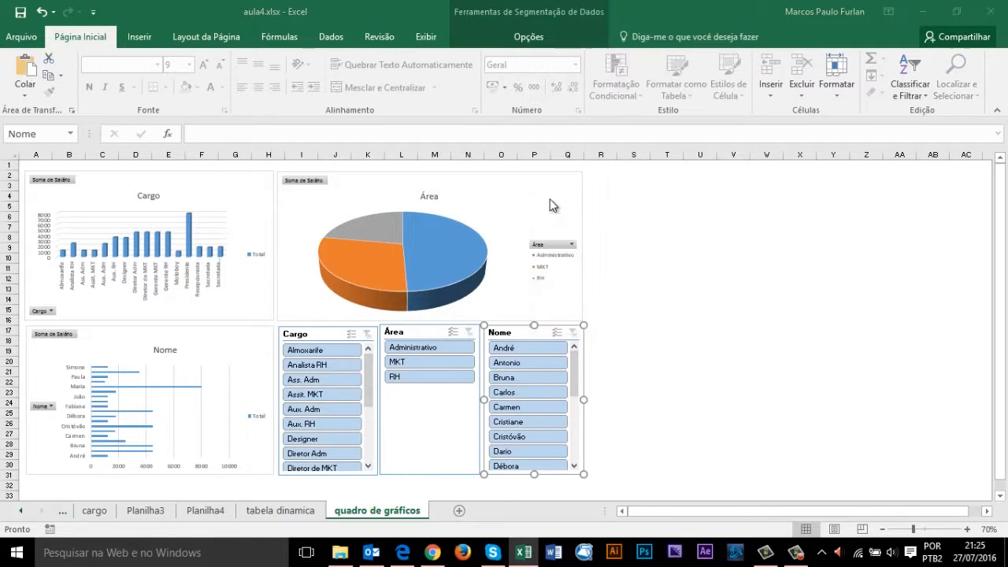
left_click(198, 263)
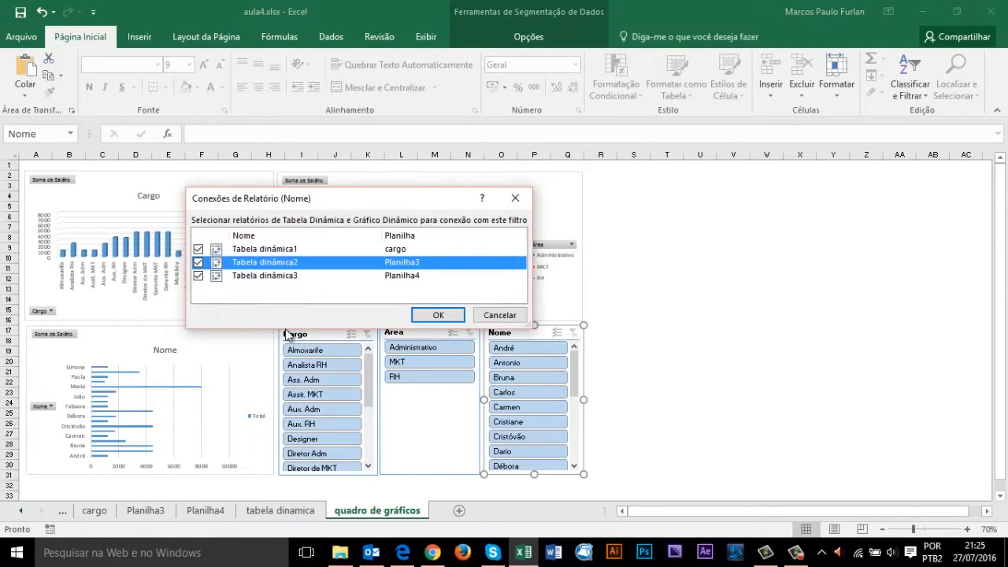
left_click(443, 315)
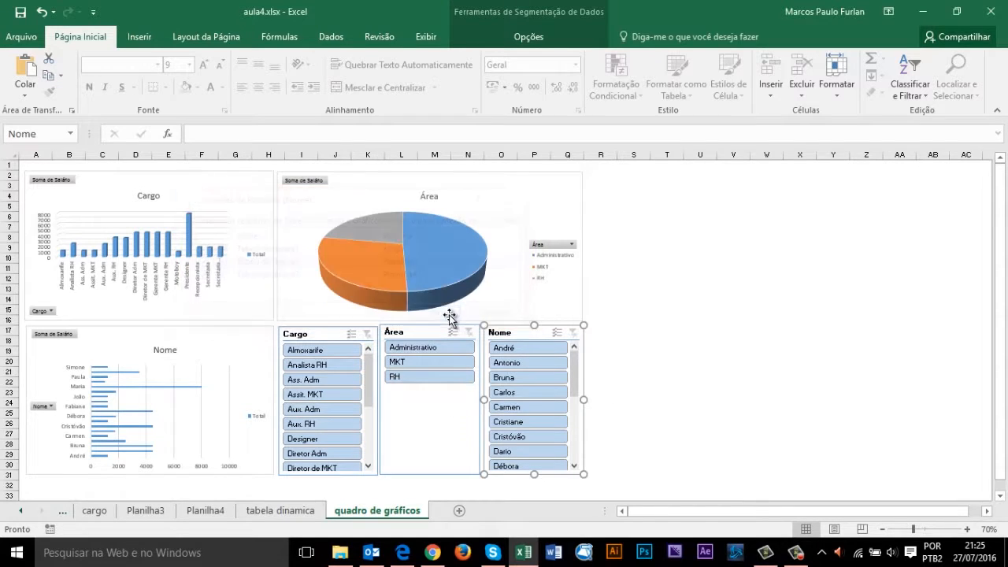
Filter all connected charts by MKT, RH and Administrativo in turn with the Área slicer, and clear the filter
left_click(402, 360)
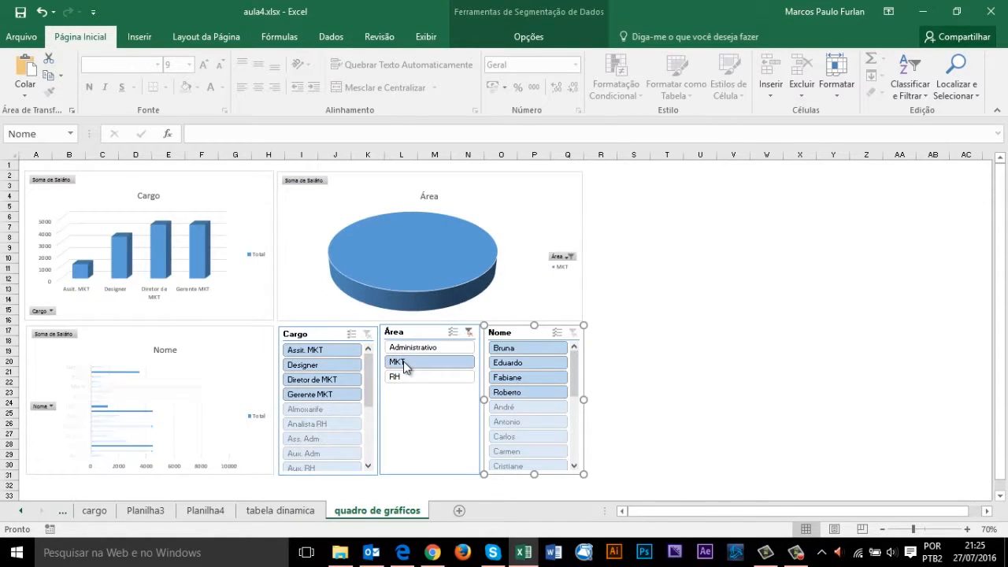
left_click(404, 377)
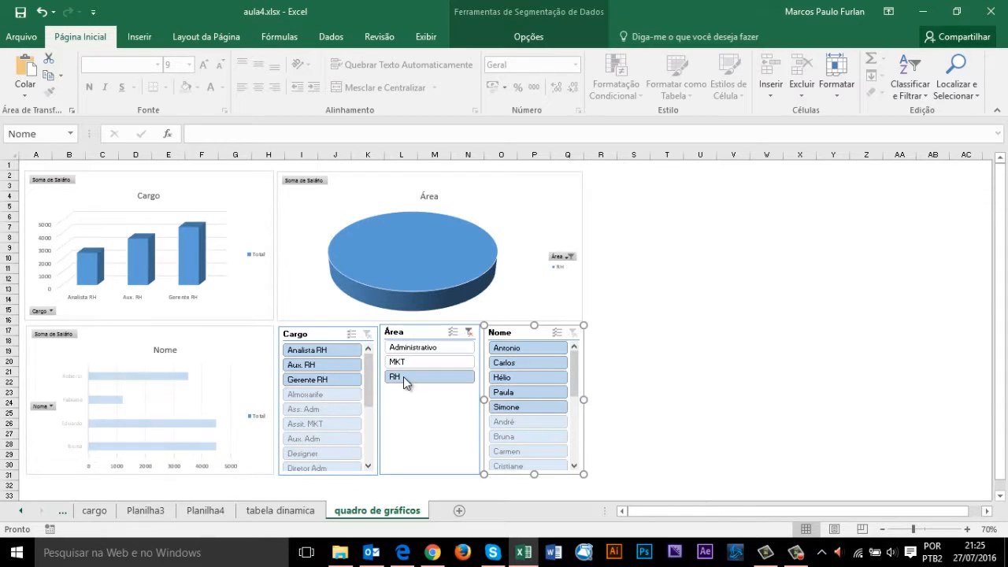
left_click(411, 349)
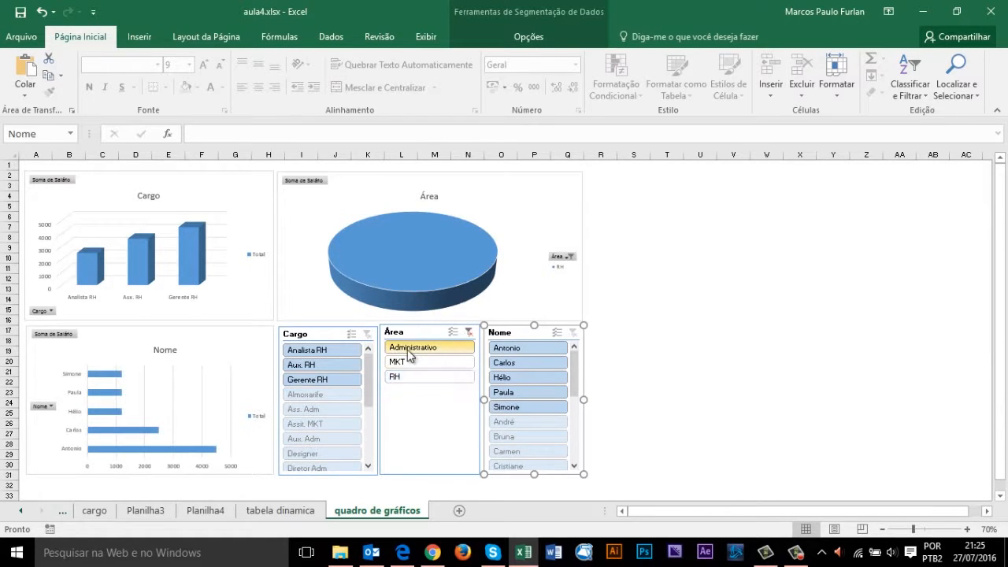
left_click(470, 332)
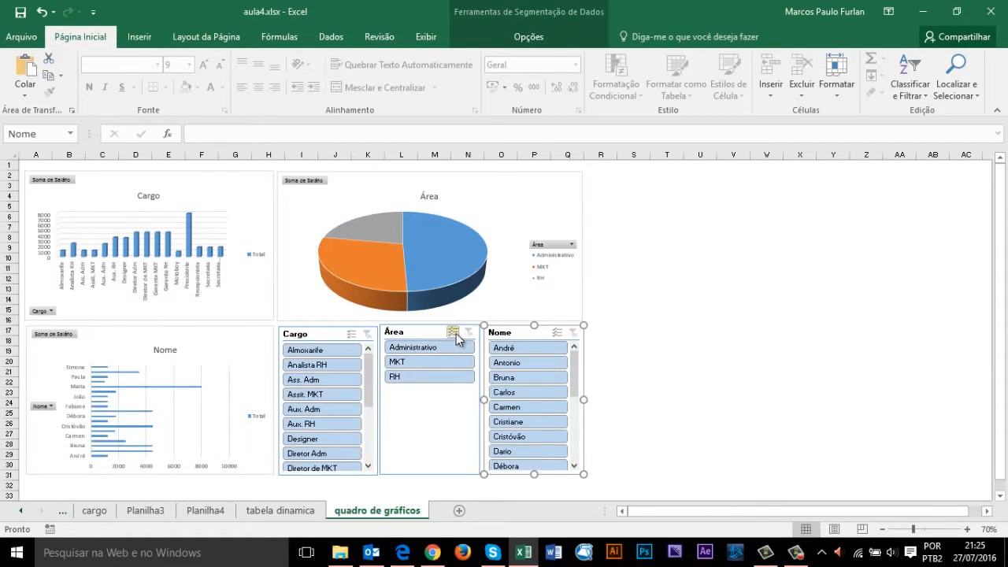
Turn on multiple selection in the Área slicer and toggle Administrativo and RH off and back on
left_click(454, 332)
left_click(433, 349)
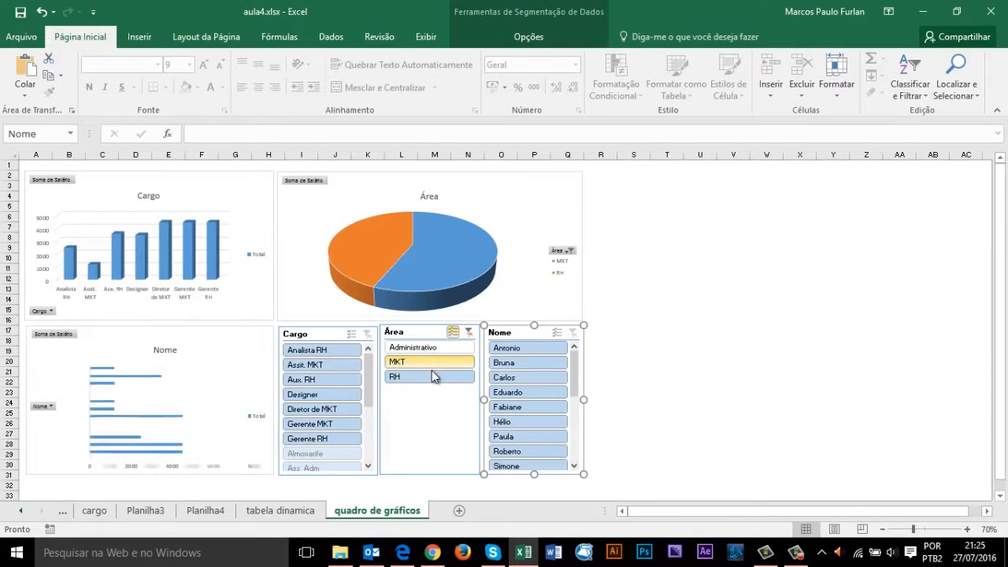
left_click(432, 373)
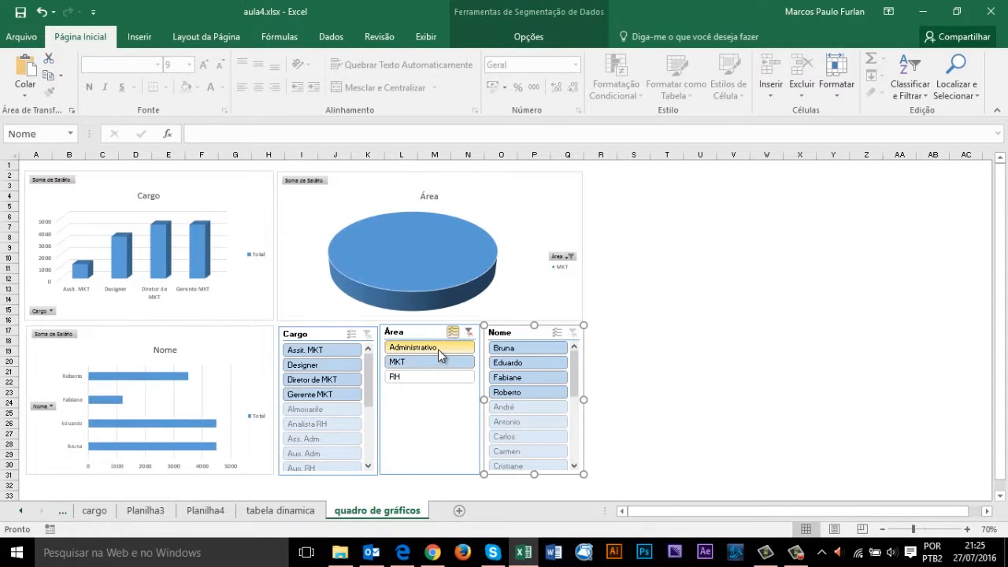
left_click(439, 350)
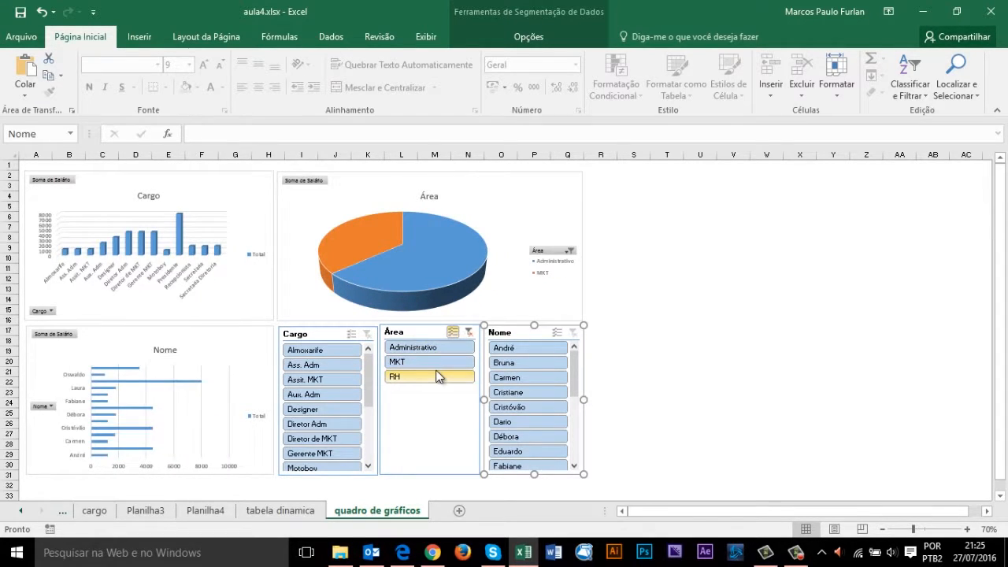
left_click(439, 376)
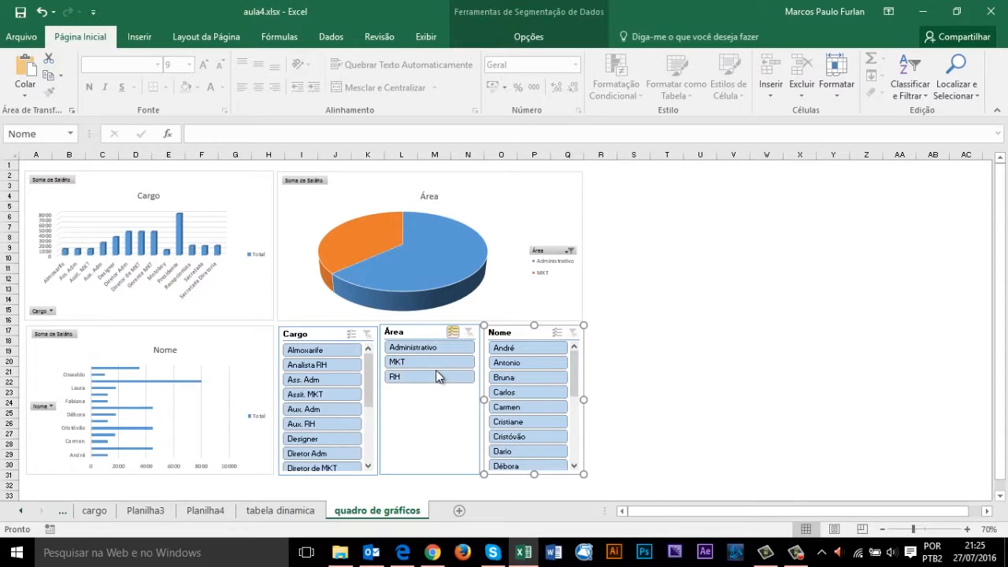
Turn on multiple selection in the Cargo slicer, deselect Almoxarife, Ass. Adm, Aux. Adm, Aux. RH, Designer, Diretor Adm and Diretor de MKT, and clear the filter
left_click(330, 348)
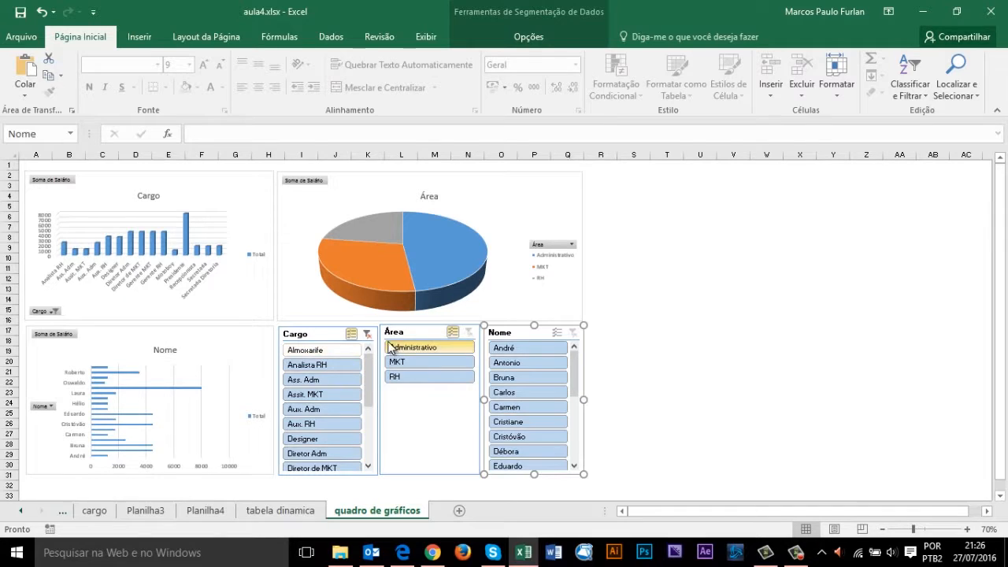
left_click(320, 382)
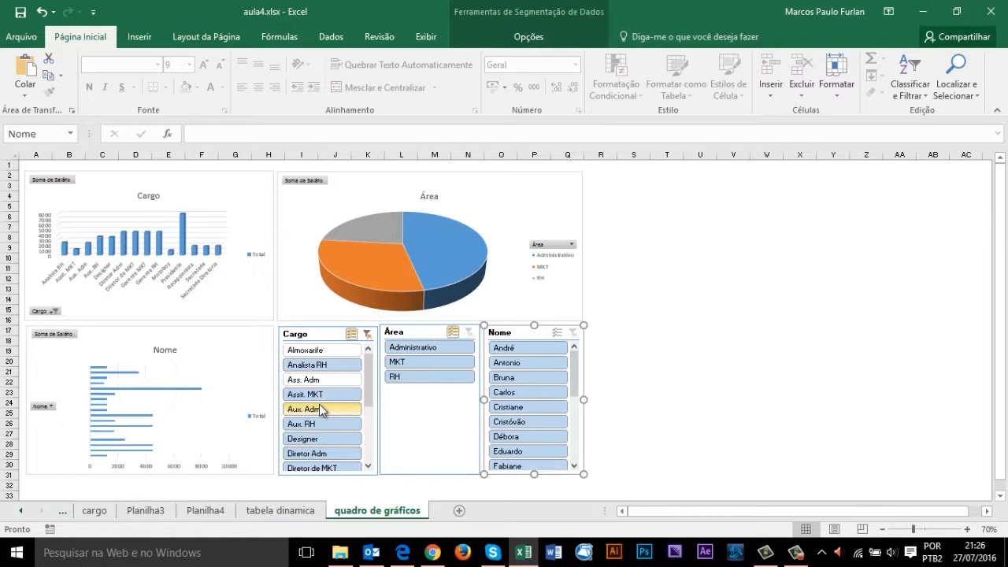
left_click(321, 409)
left_click(321, 424)
left_click(320, 454)
left_click(320, 468)
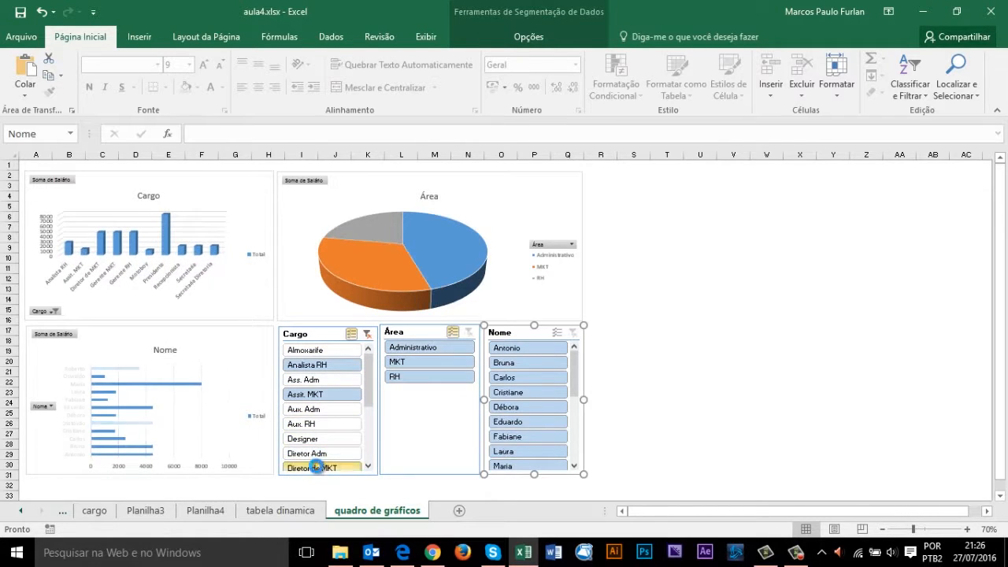
left_click(335, 439)
mouse_move(366, 394)
left_mouse_down()
mouse_move(368, 442)
mouse_move(370, 379)
left_mouse_up()
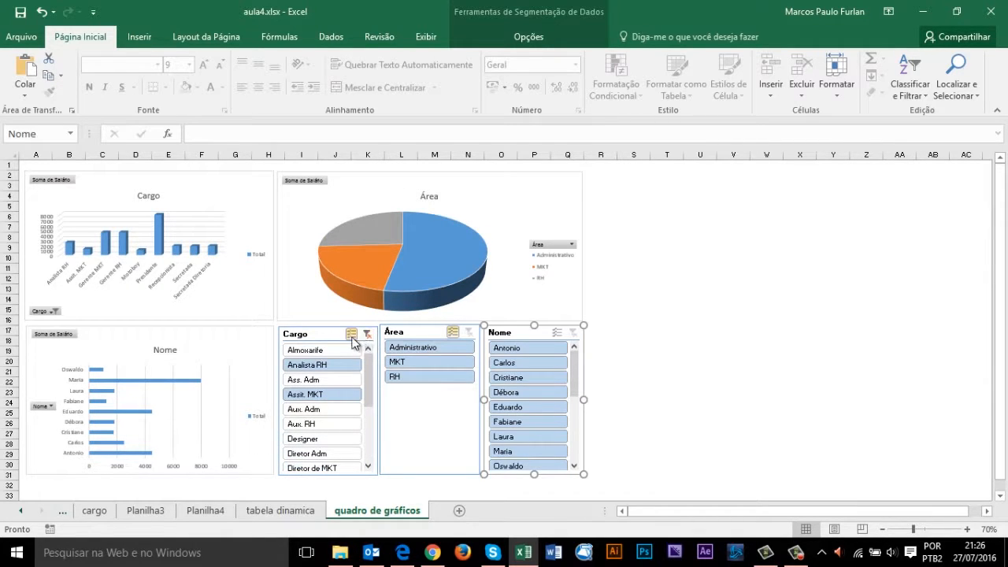
left_click(367, 334)
Filter the charts by Almoxarife, Ass. Adm and Aux. Adm together with the Cargo slicer, and clear the filter
left_click(339, 346)
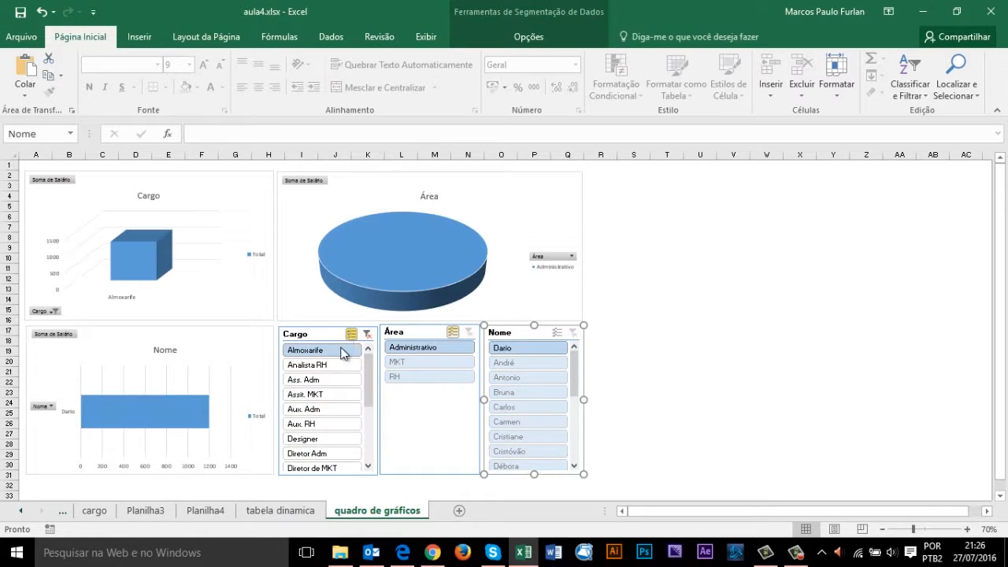
left_click(291, 383)
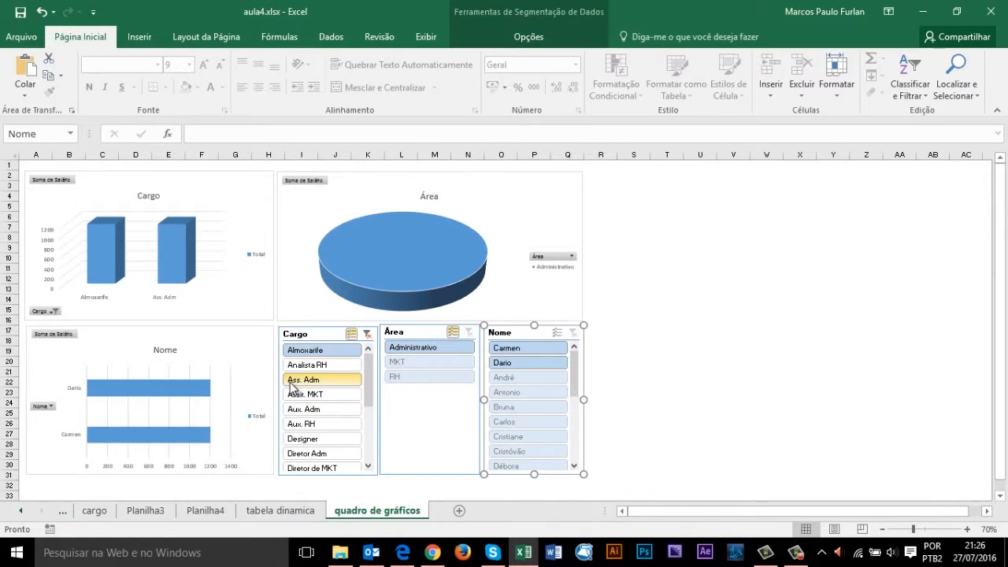
left_click(297, 410)
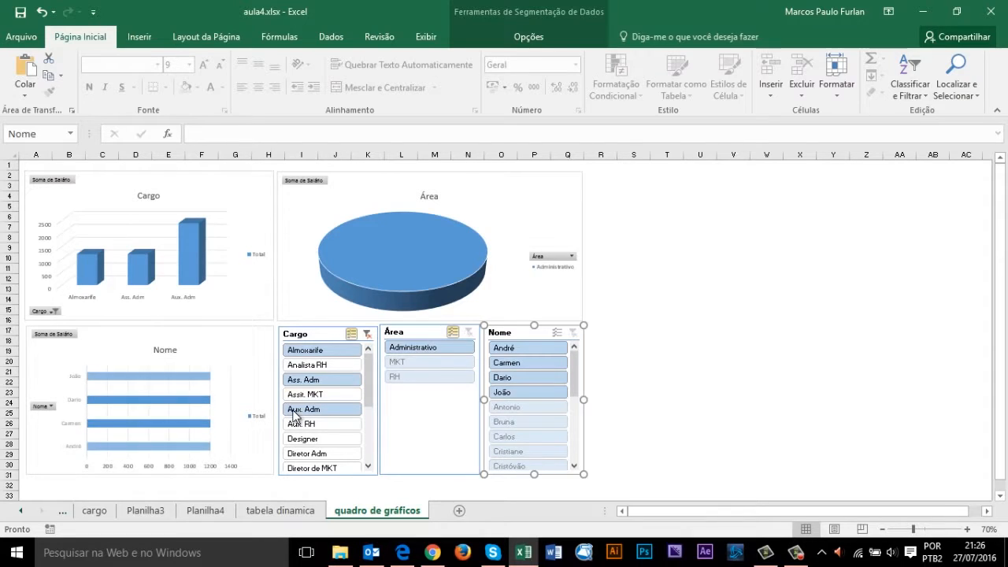
left_click(367, 334)
Filter the charts by two individual employees in turn with the Nome slicer, and clear the filter
left_click_drag(574, 358, 575, 399)
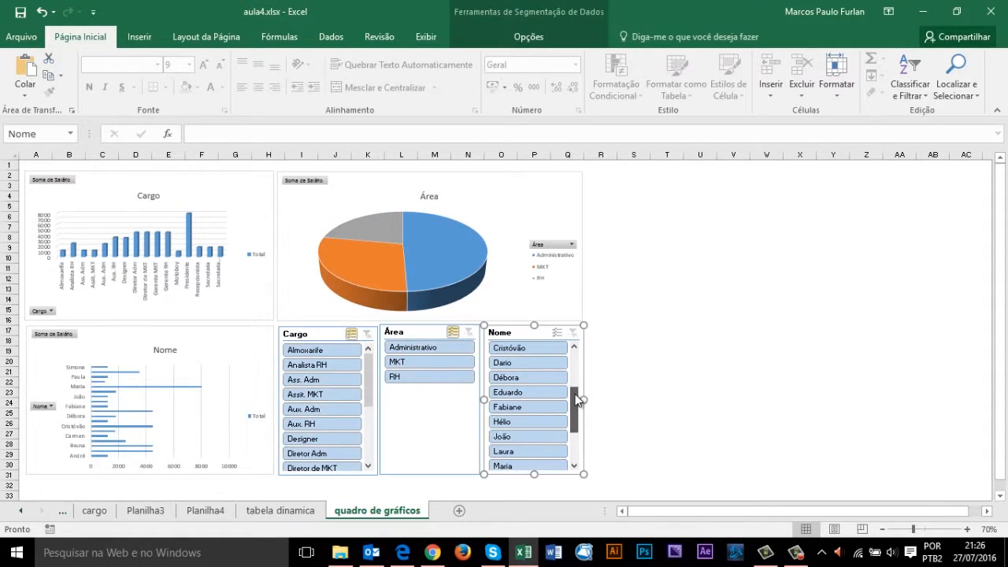
left_click(531, 409)
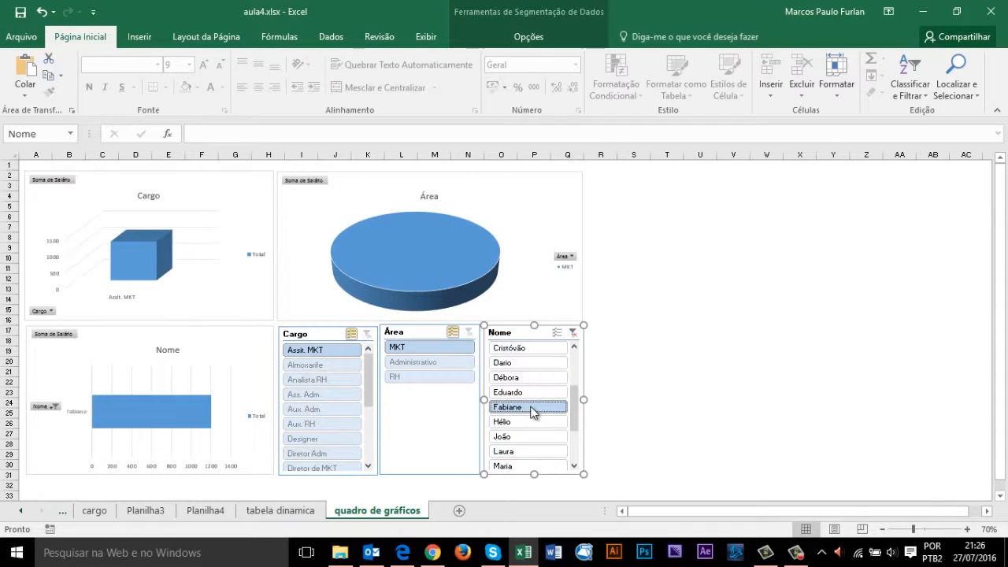
left_click(523, 378)
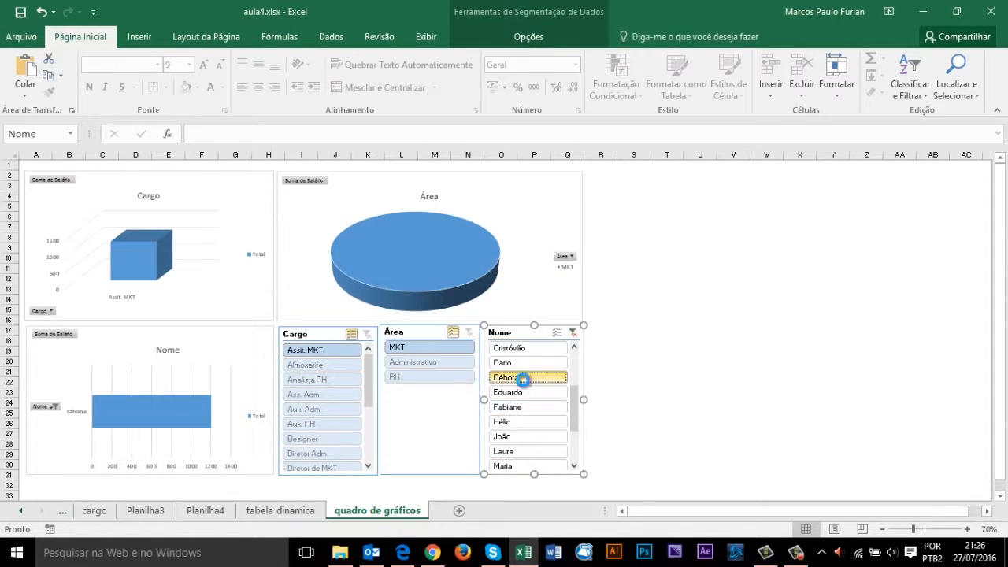
left_click(573, 333)
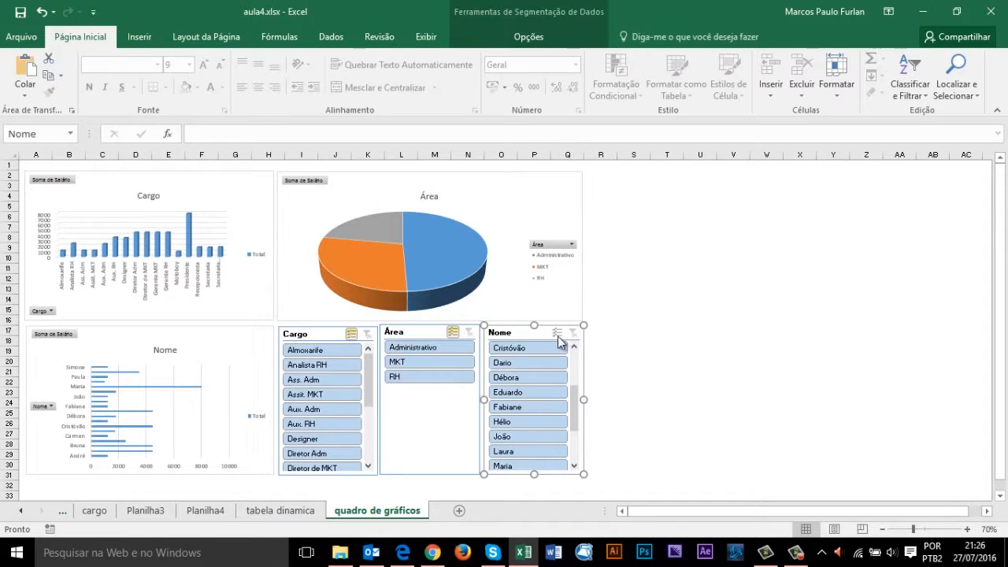
Turn on multiple selection in the Nome slicer, filter the charts by five employees together, and clear the filter
left_click(524, 350)
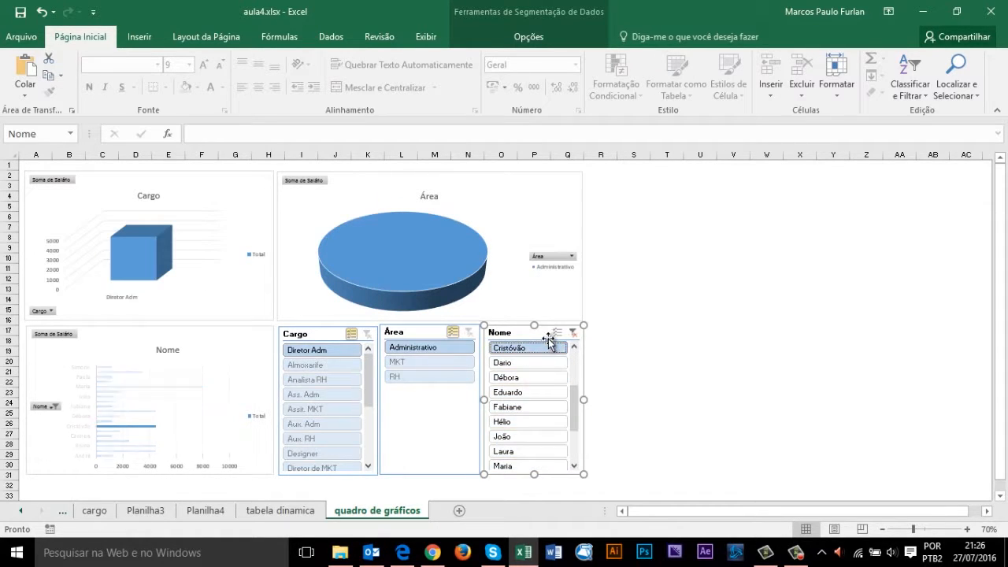
left_click(531, 393, "ctrl")
left_click(522, 407, "ctrl")
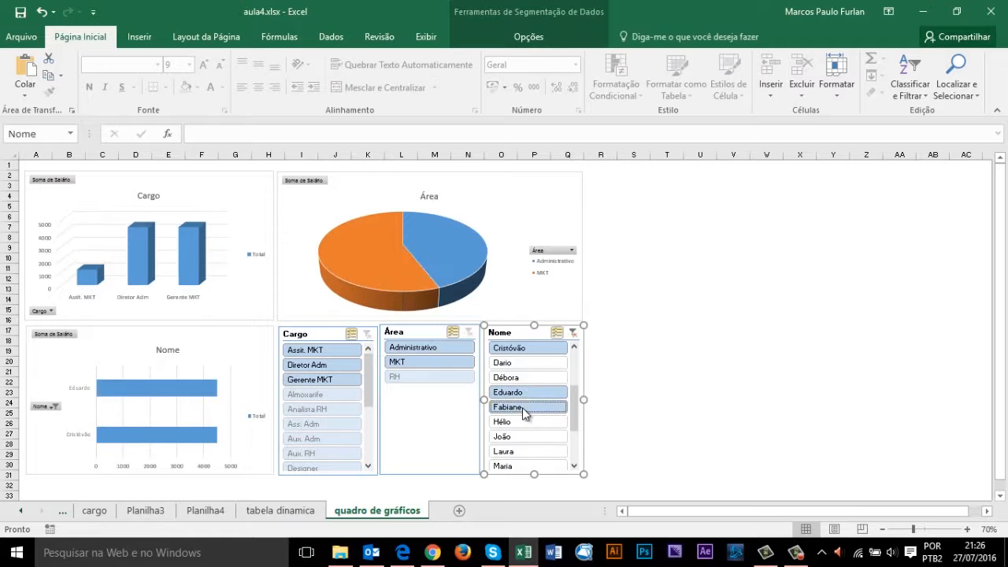
left_click(522, 426, "ctrl")
left_click(520, 437, "ctrl")
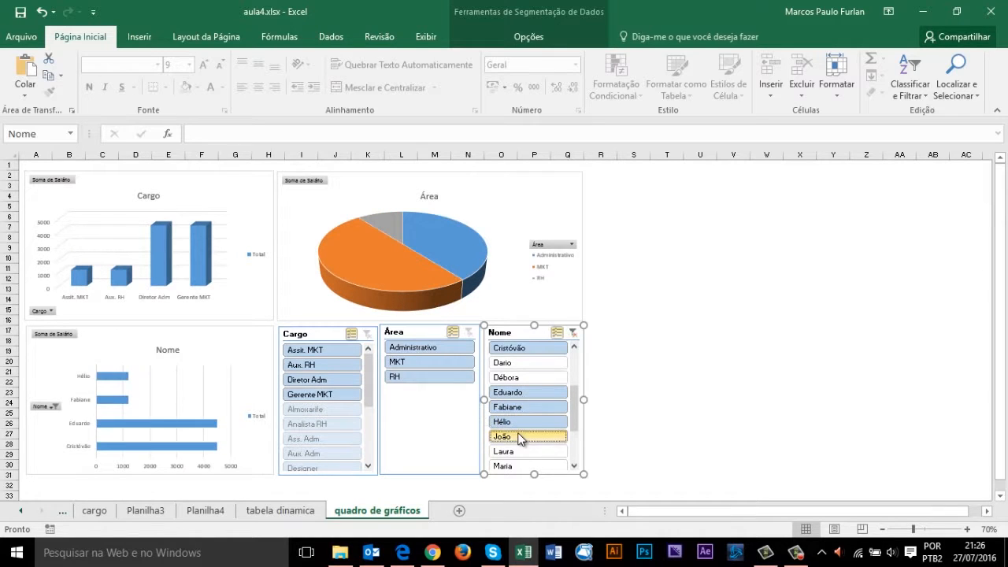
left_click(573, 333)
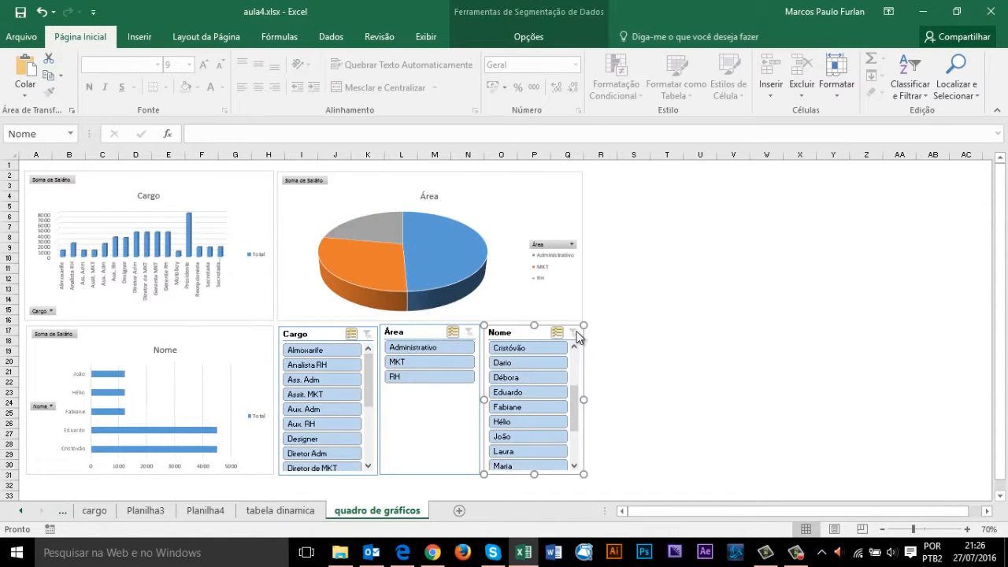
left_click(627, 337)
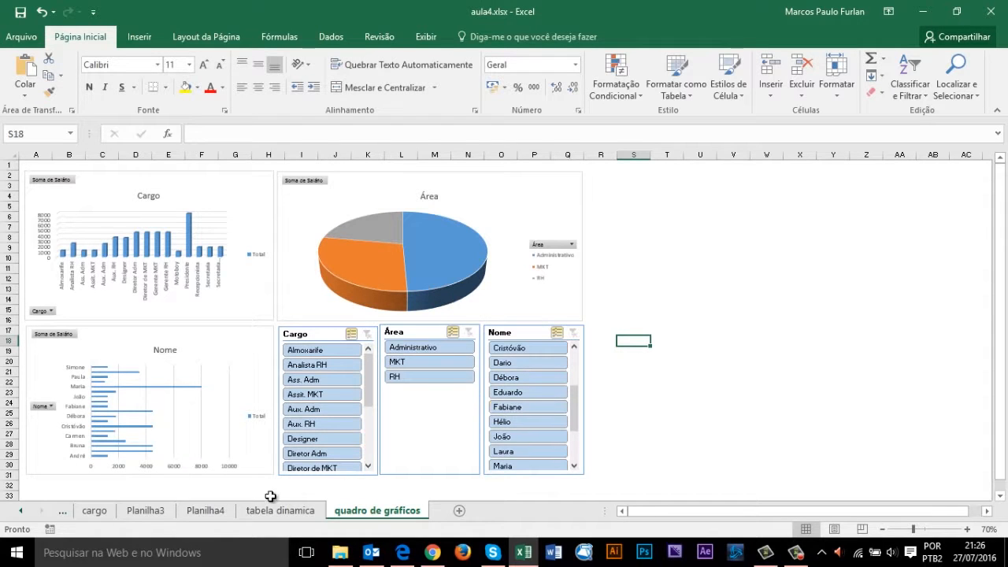
Rename the Planilha3 sheet, which holds the salary by Área pivot table, as área
left_click(268, 510)
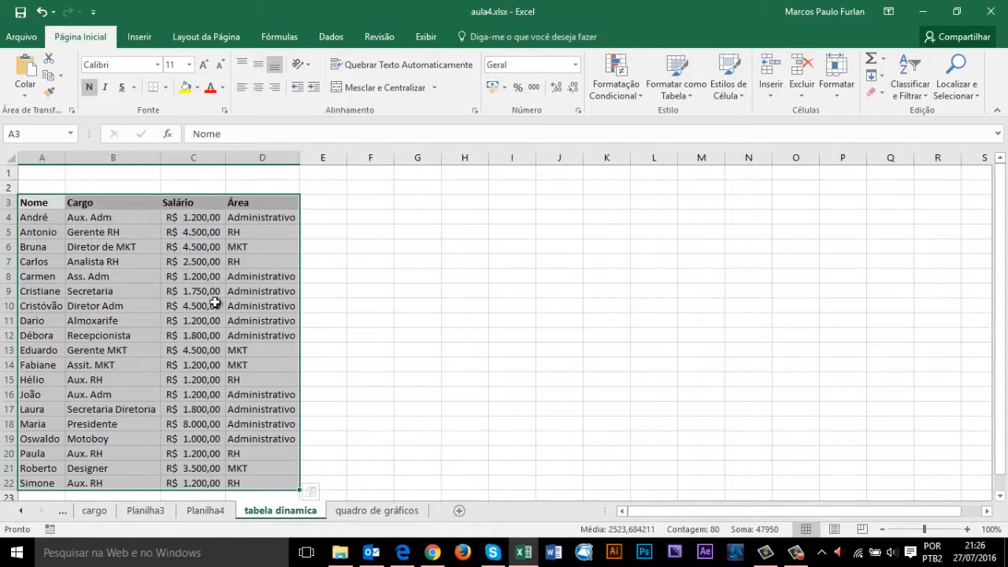
left_click(161, 512)
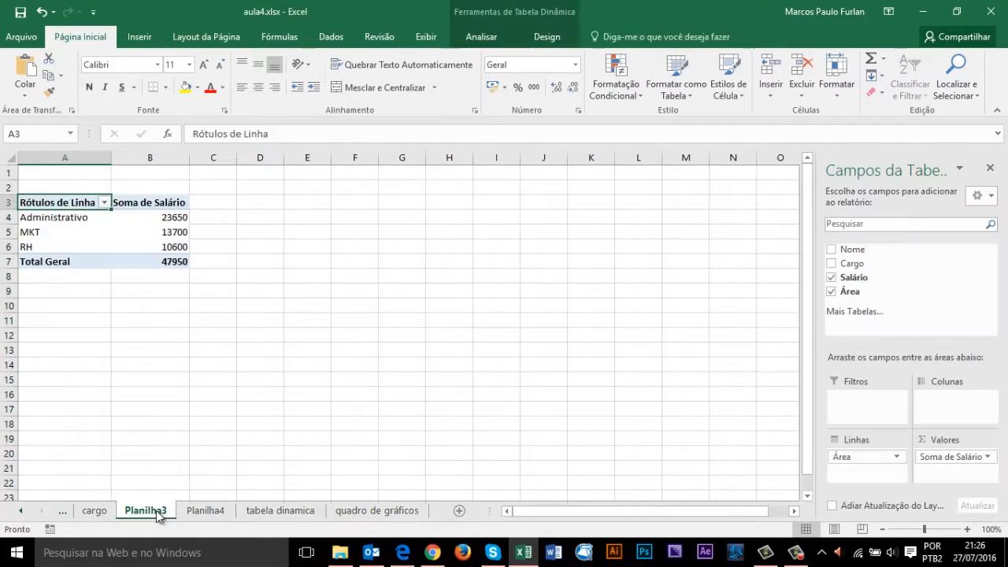
double_click(156, 510)
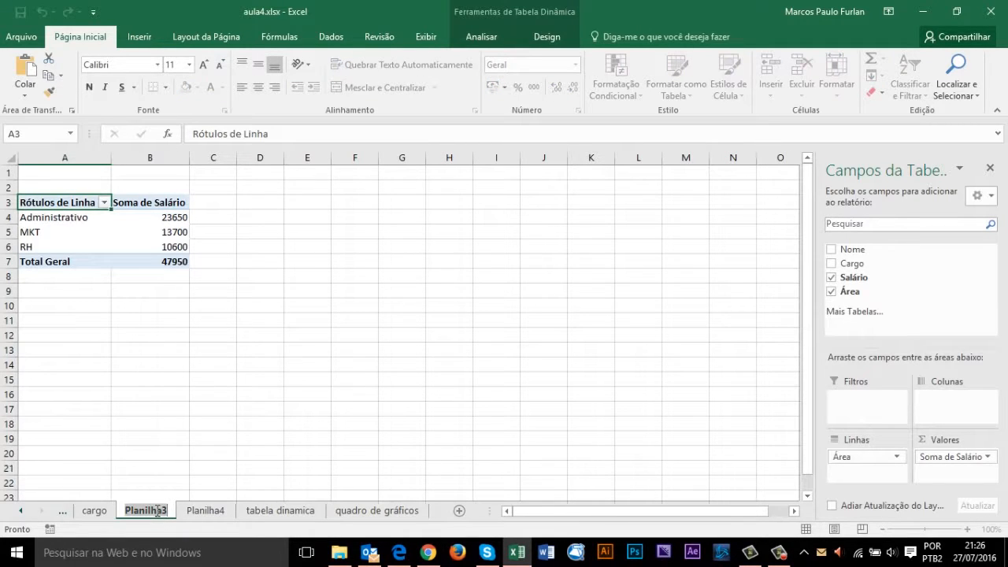
type("área")
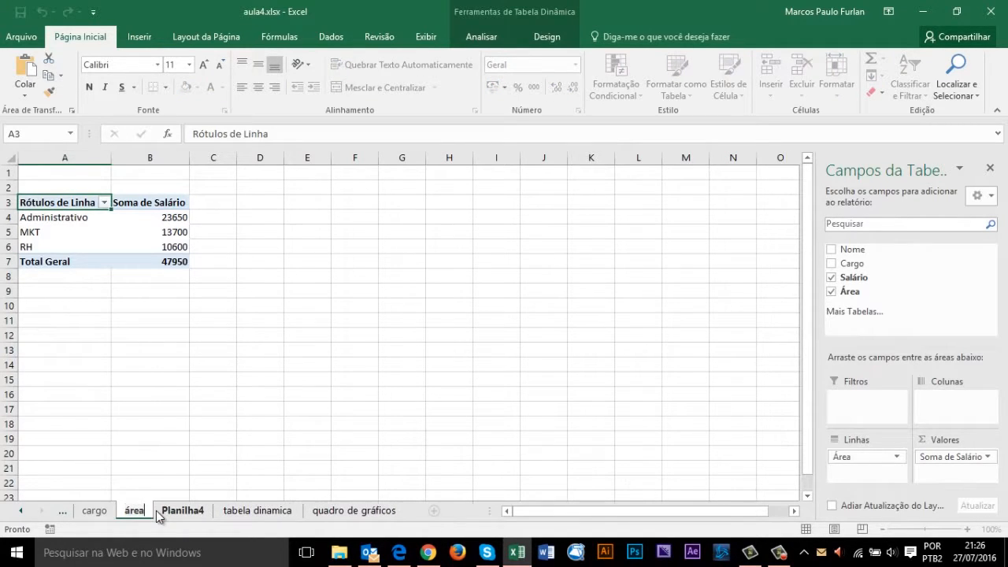
key("Return")
Rename the Planilha4 sheet, which holds the salary by Nome pivot table, as nomes
left_click(170, 510)
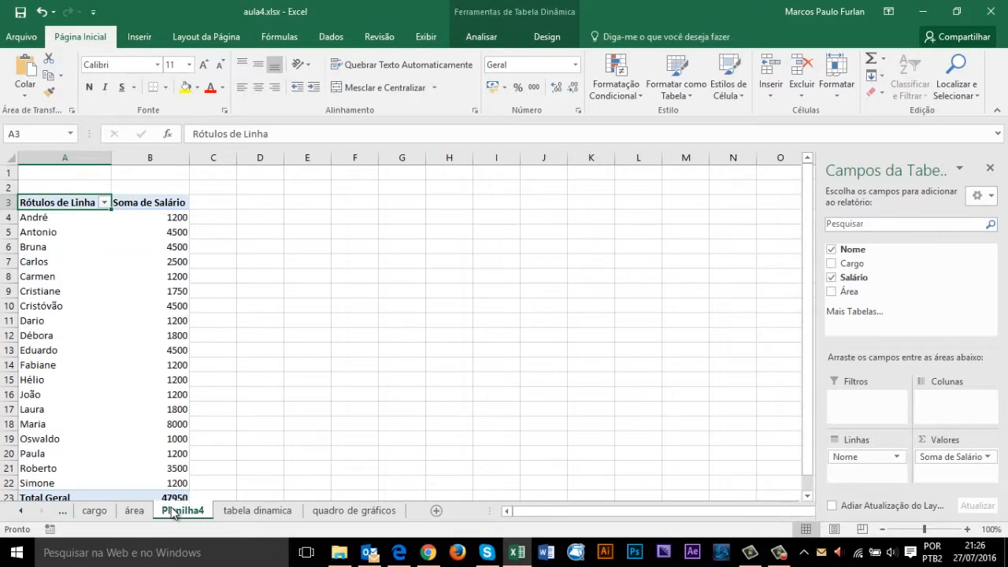
double_click(189, 510)
type("nomes")
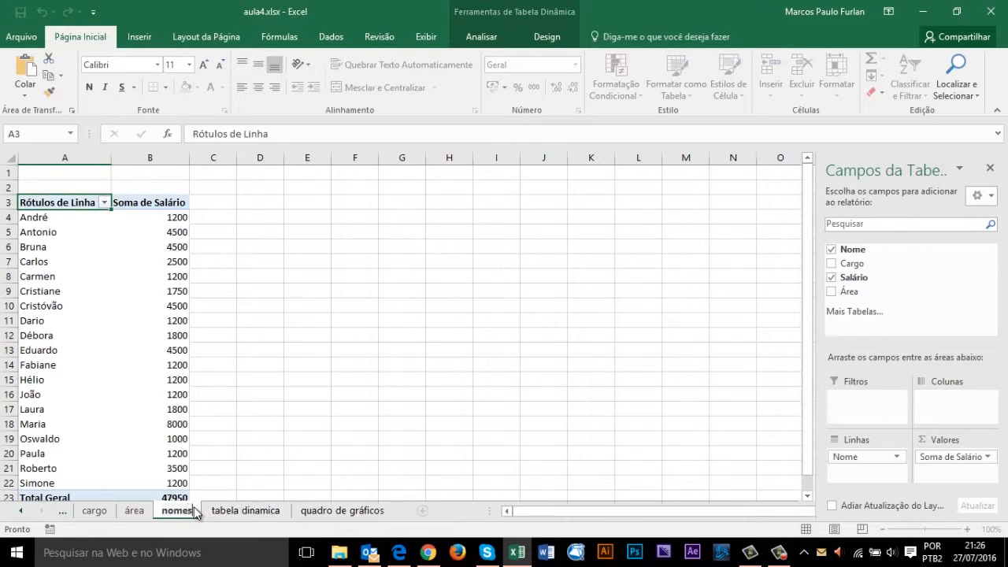
key("Return")
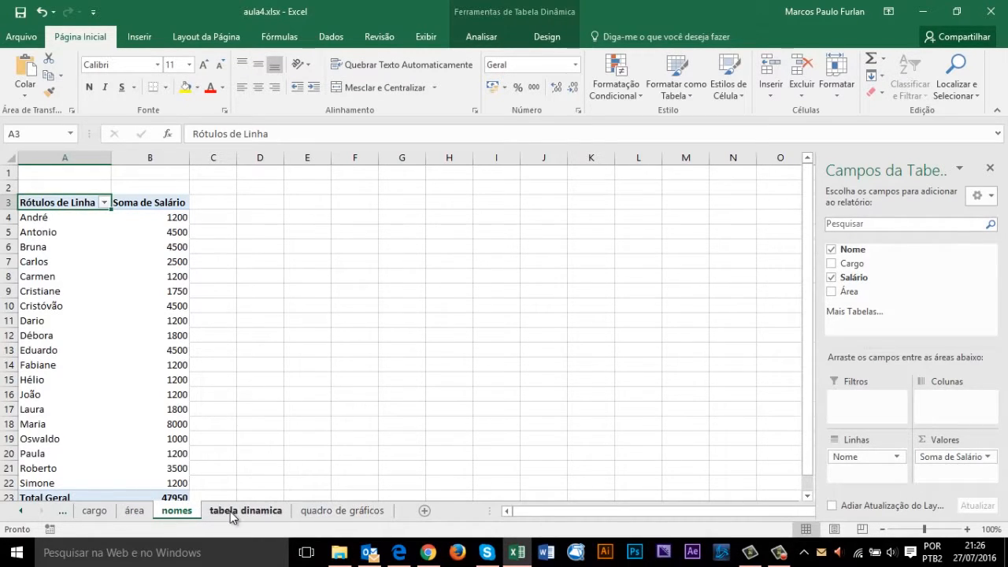
Compare the source data on the tabela dinamica sheet and the cargo sheet with the charts on the quadro de gráficos sheet
left_click(230, 511)
left_click(326, 510)
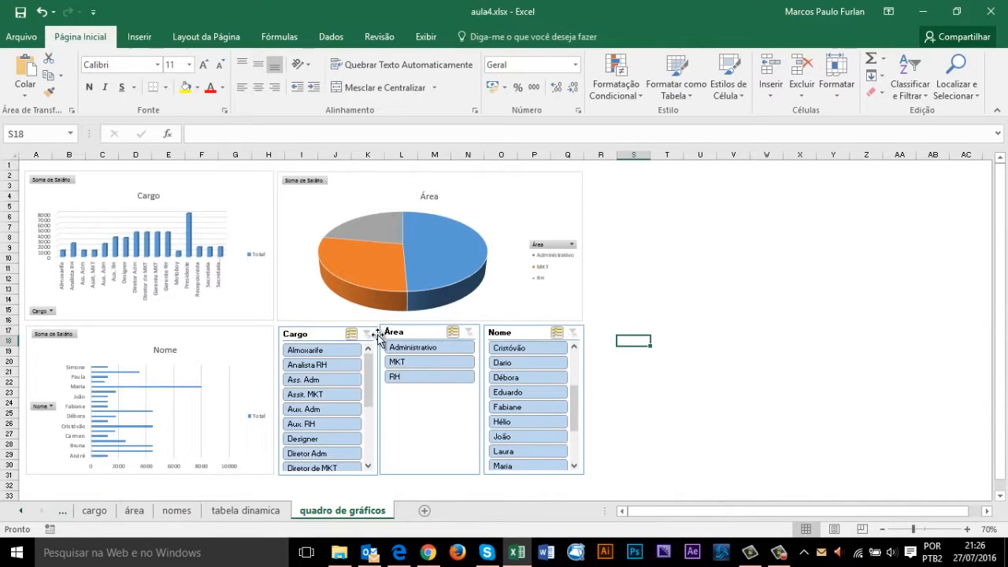
left_click(372, 437)
left_click_drag(371, 430, 372, 374)
left_click(246, 510)
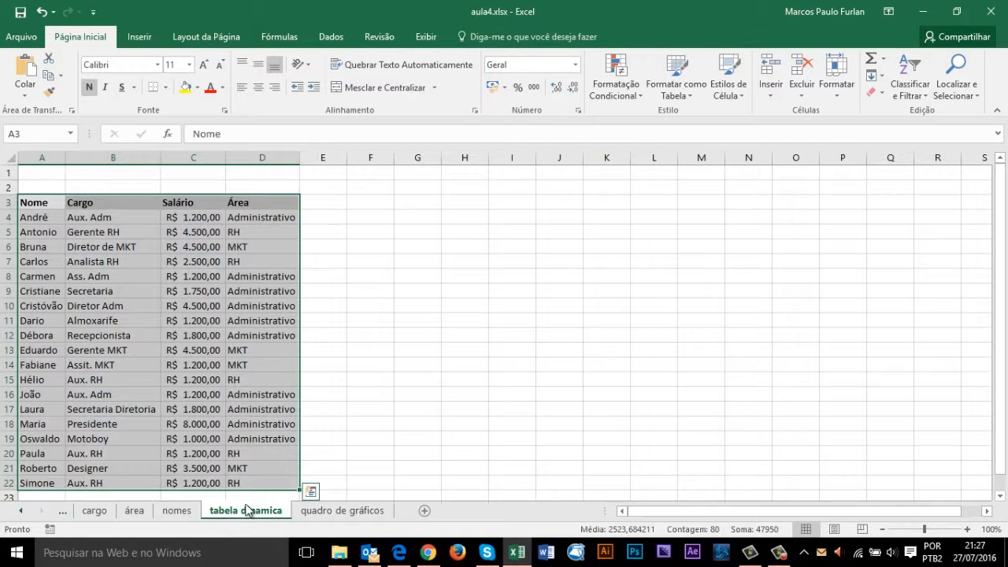
left_click(307, 510)
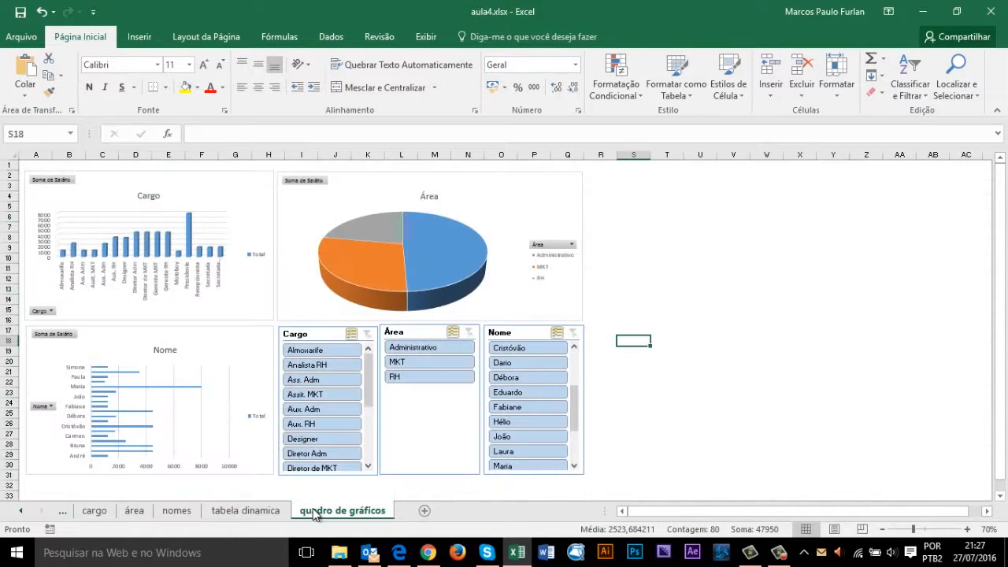
left_click(110, 512)
left_click(311, 511)
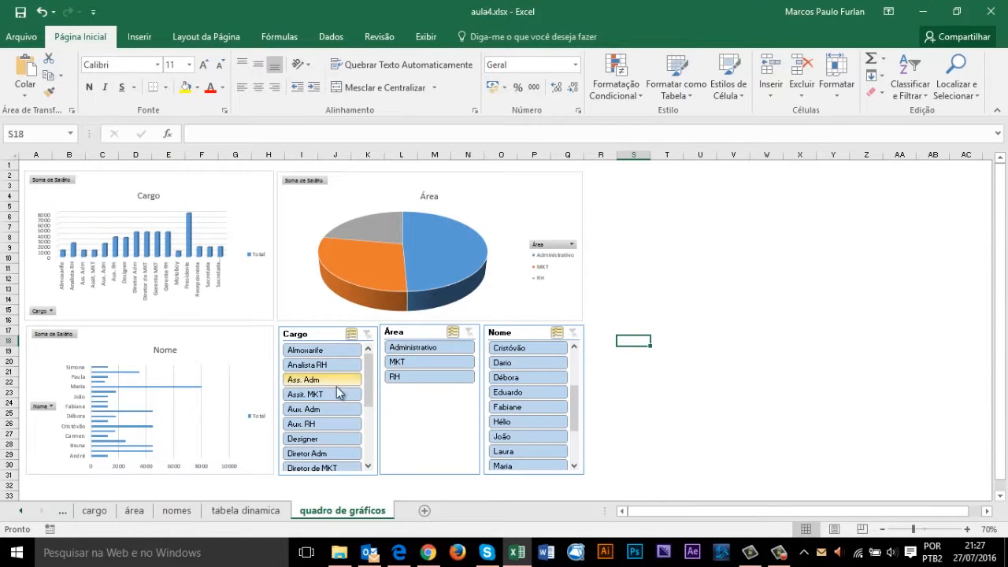
Exclude Aux. RH, Aux. Adm and Assit. MKT from the charts with the Cargo slicer, and clear the filter
left_click(311, 424, "ctrl")
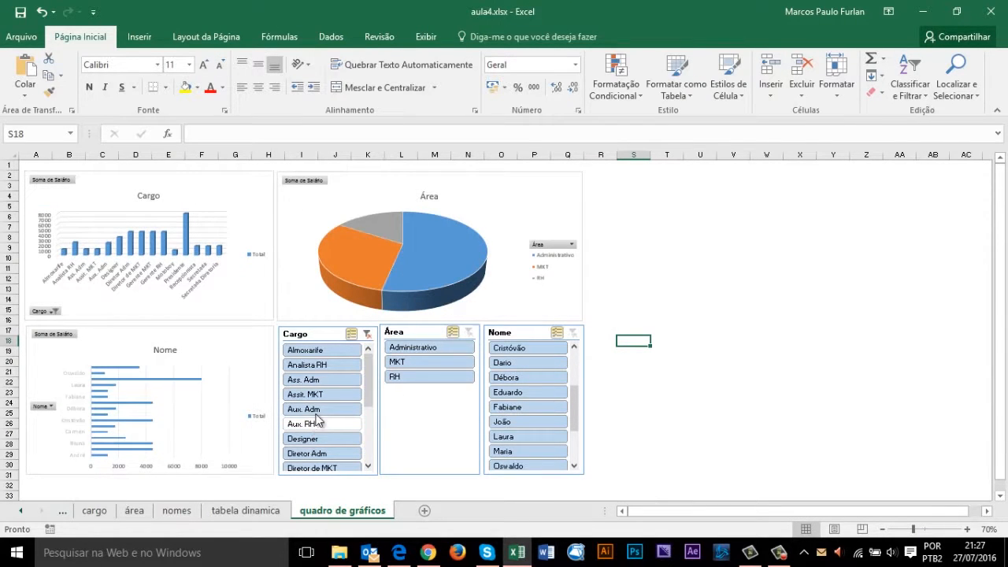
left_click(319, 411, "ctrl")
left_click(324, 395, "ctrl")
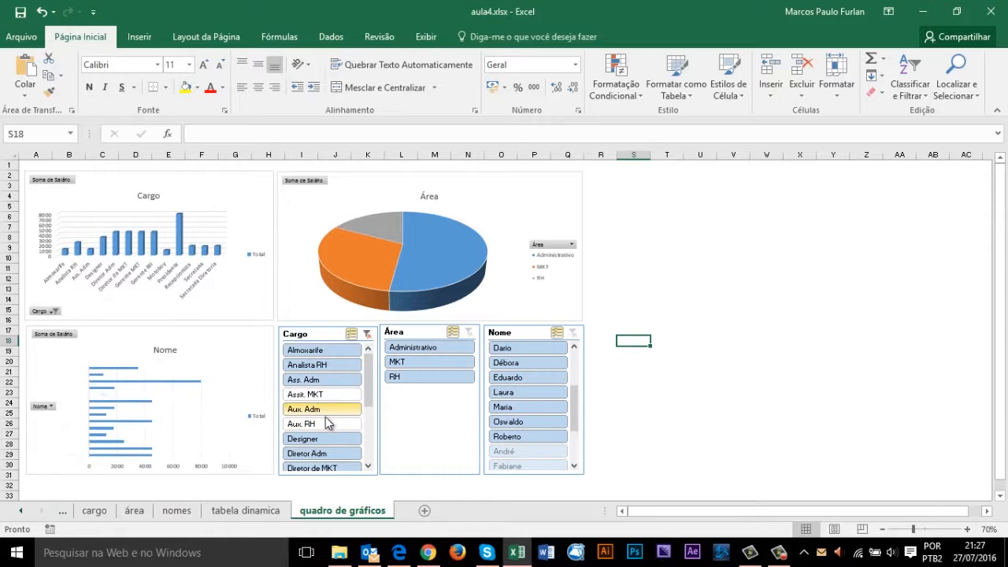
left_click(368, 337)
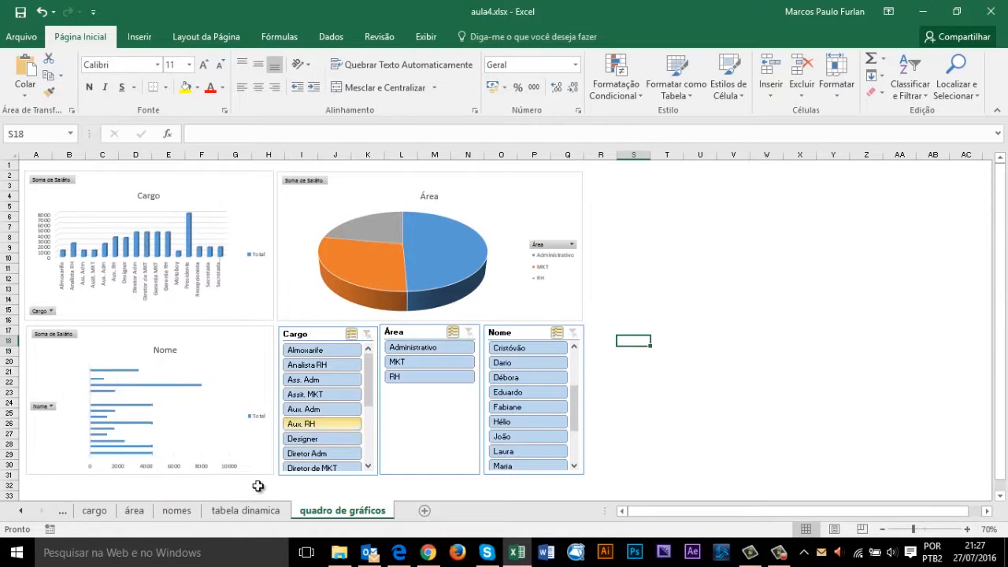